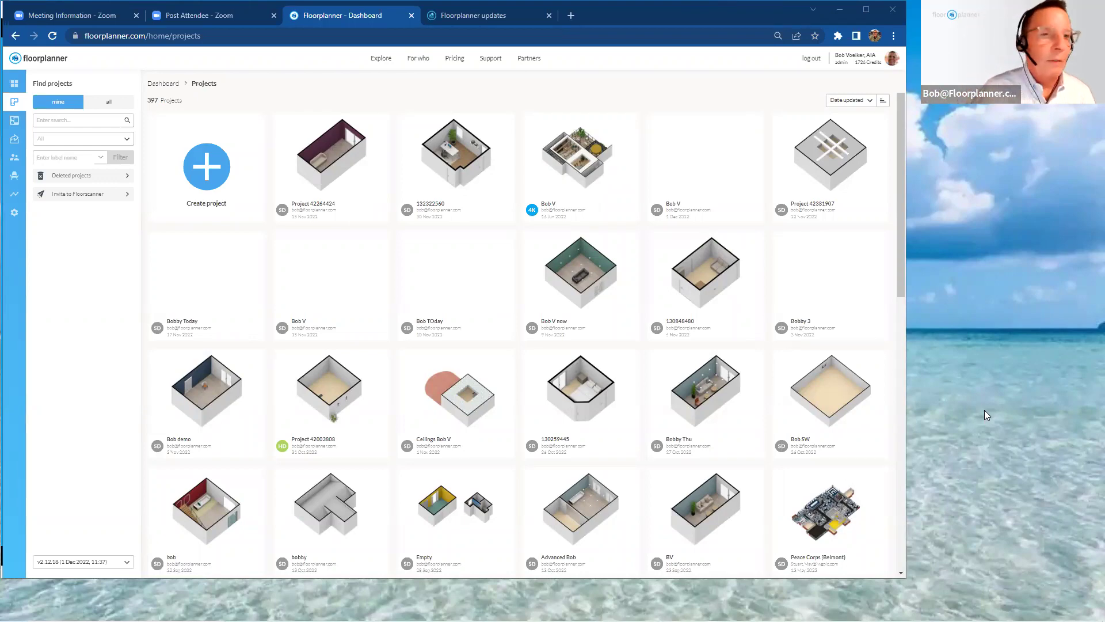
Go to the dashboard home, then view the 'Better mobile support' post on the updates page
{"action": "left_click", "coordinate": [15, 86]}
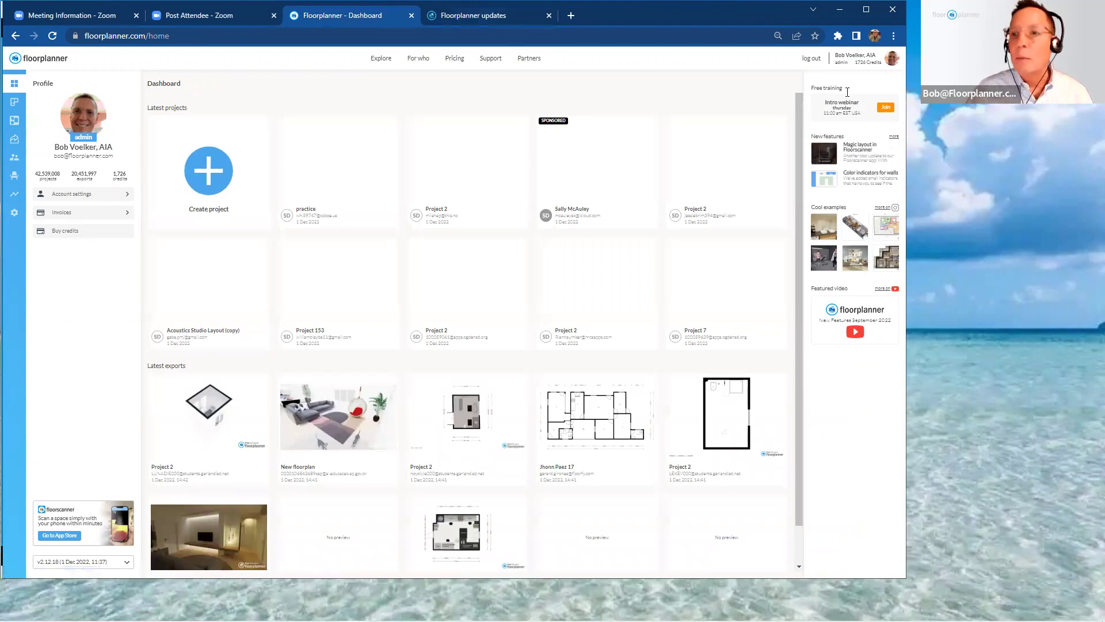
{"action": "left_click", "coordinate": [500, 17]}
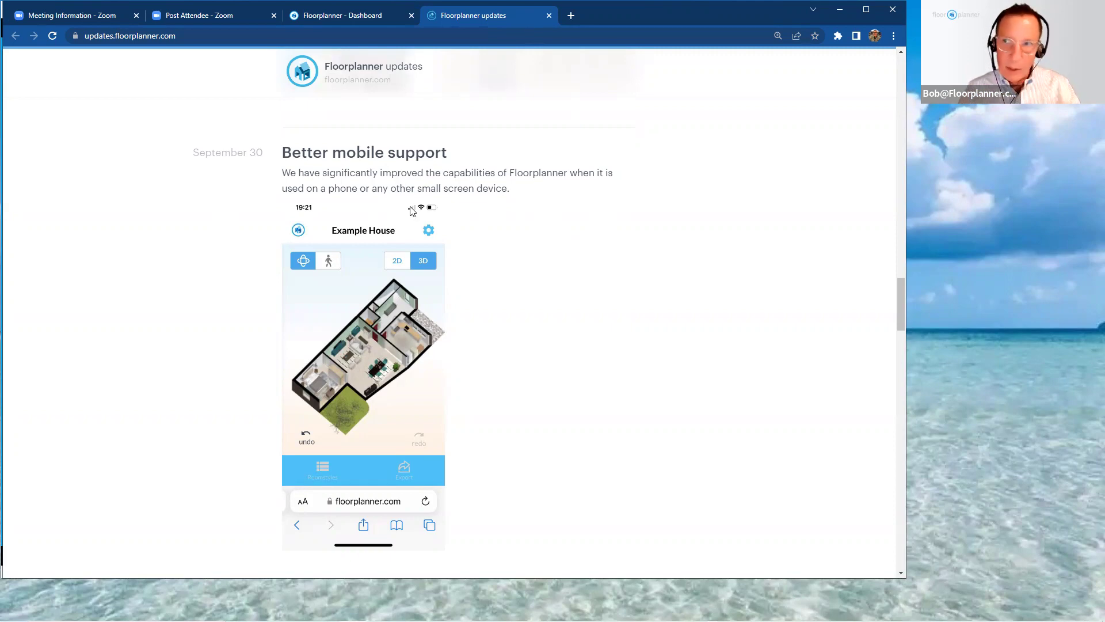
{"action": "scroll", "coordinate": [452, 265], "scroll_direction": "up", "scroll_amount": 5}
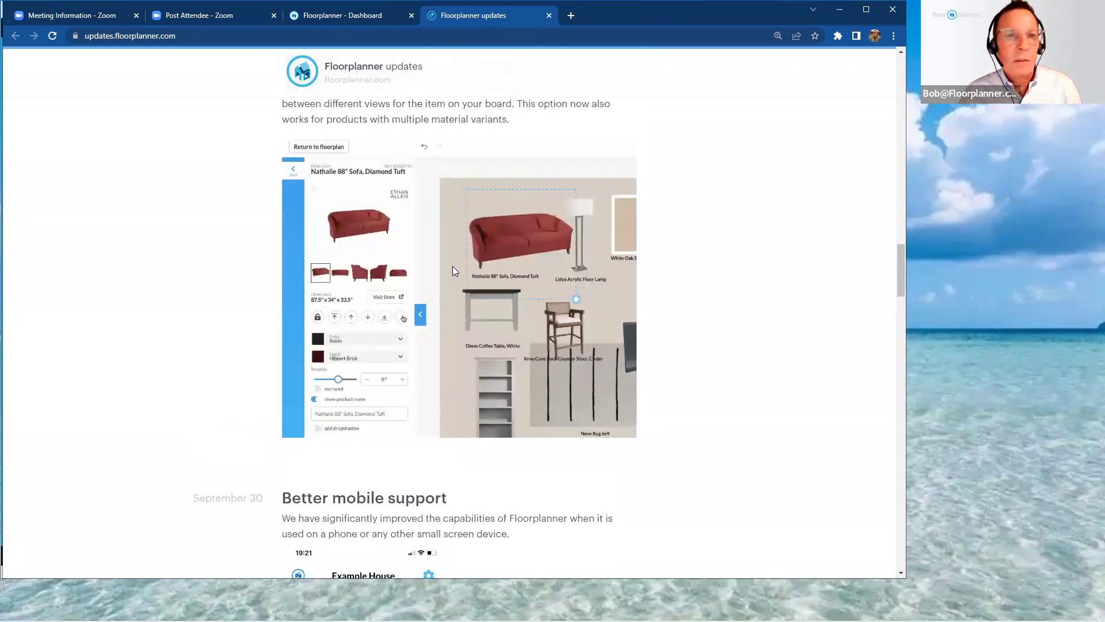
{"action": "scroll", "coordinate": [455, 271], "scroll_direction": "up", "scroll_amount": 1}
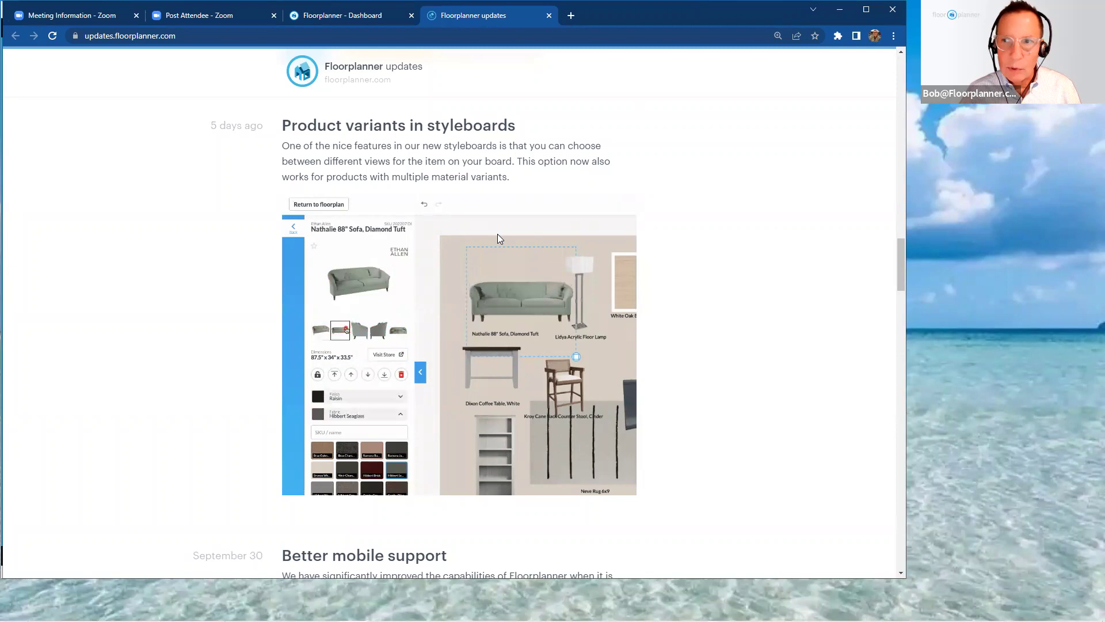
{"action": "scroll", "coordinate": [498, 237], "scroll_direction": "up", "scroll_amount": 4}
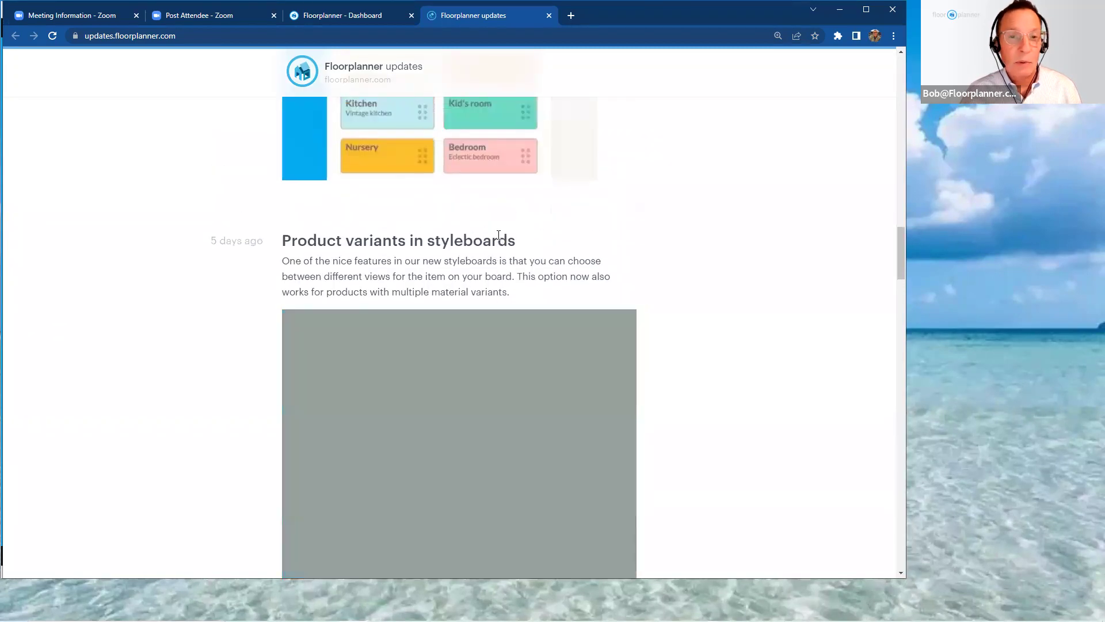
{"action": "scroll", "coordinate": [498, 234], "scroll_direction": "up", "scroll_amount": 4}
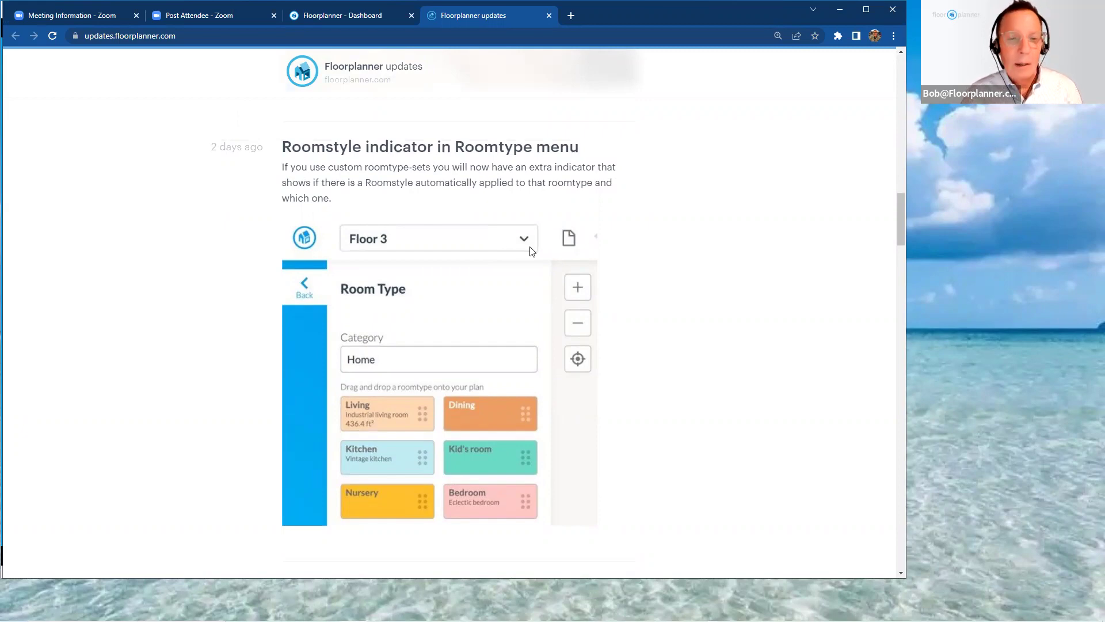
{"action": "scroll", "coordinate": [530, 250], "scroll_direction": "up", "scroll_amount": 2}
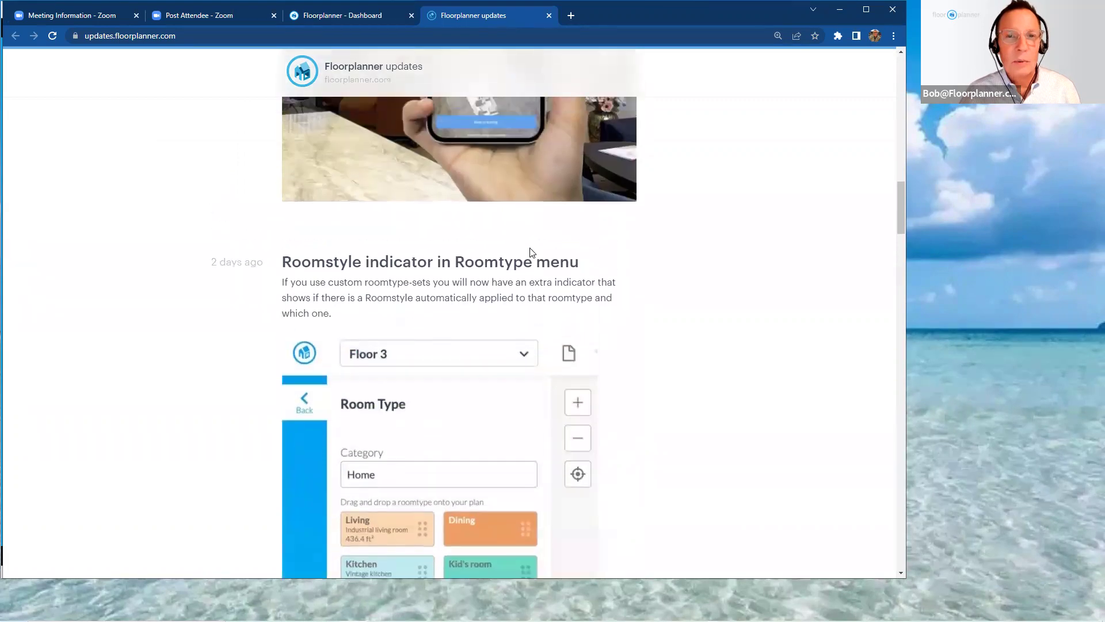
{"action": "scroll", "coordinate": [530, 252], "scroll_direction": "up", "scroll_amount": 6}
{"action": "scroll", "coordinate": [530, 252], "scroll_direction": "up", "scroll_amount": 2}
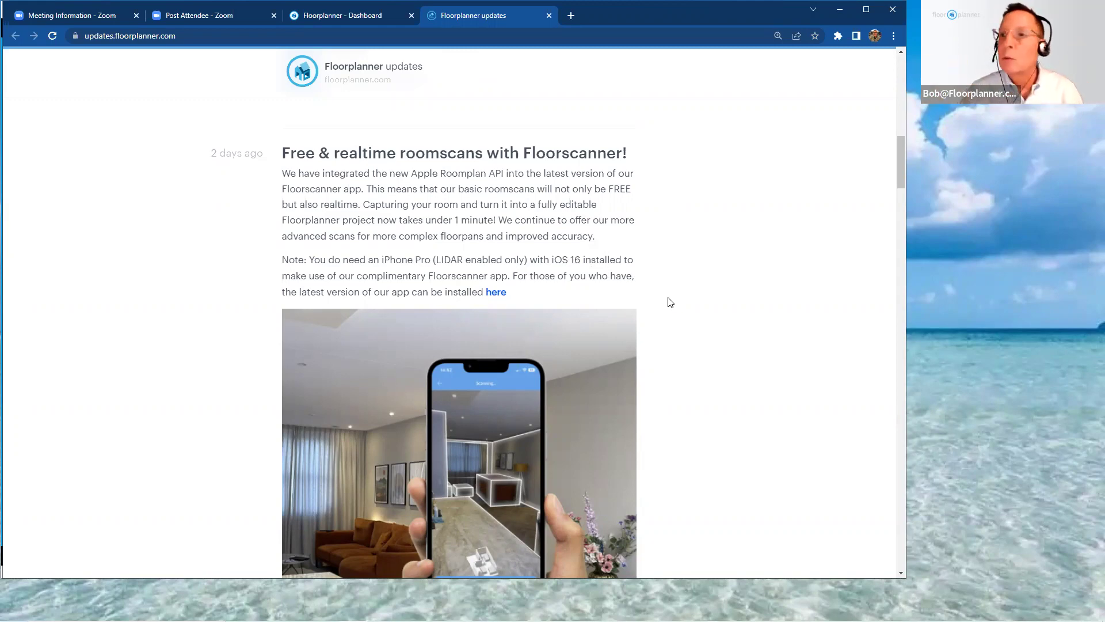
{"action": "scroll", "coordinate": [670, 303], "scroll_direction": "up", "scroll_amount": 6}
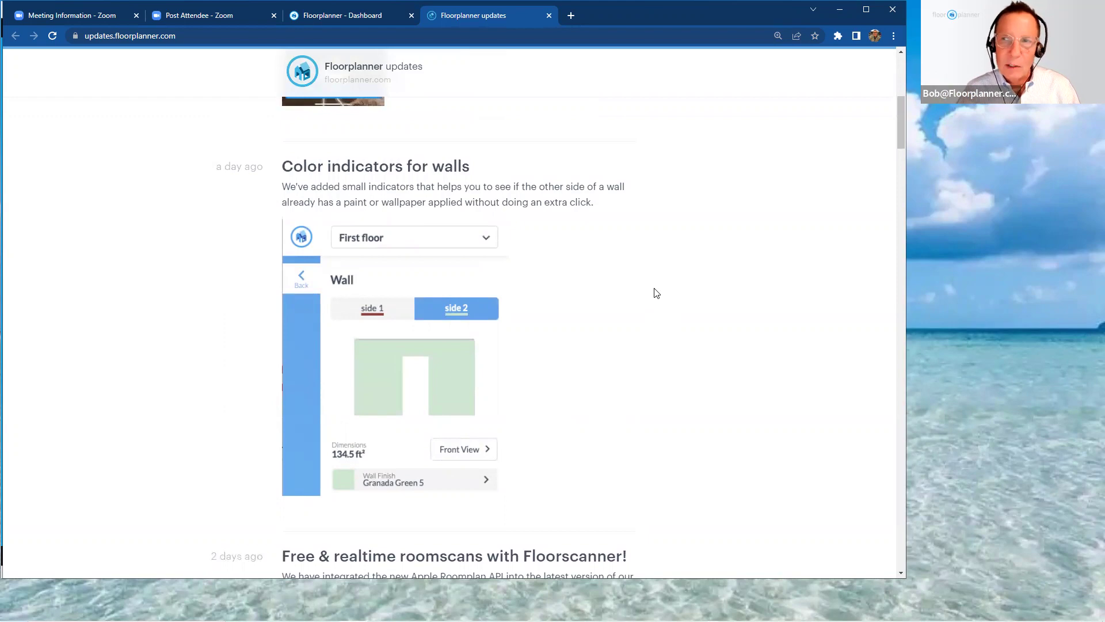
{"action": "scroll", "coordinate": [656, 293], "scroll_direction": "up", "scroll_amount": 6}
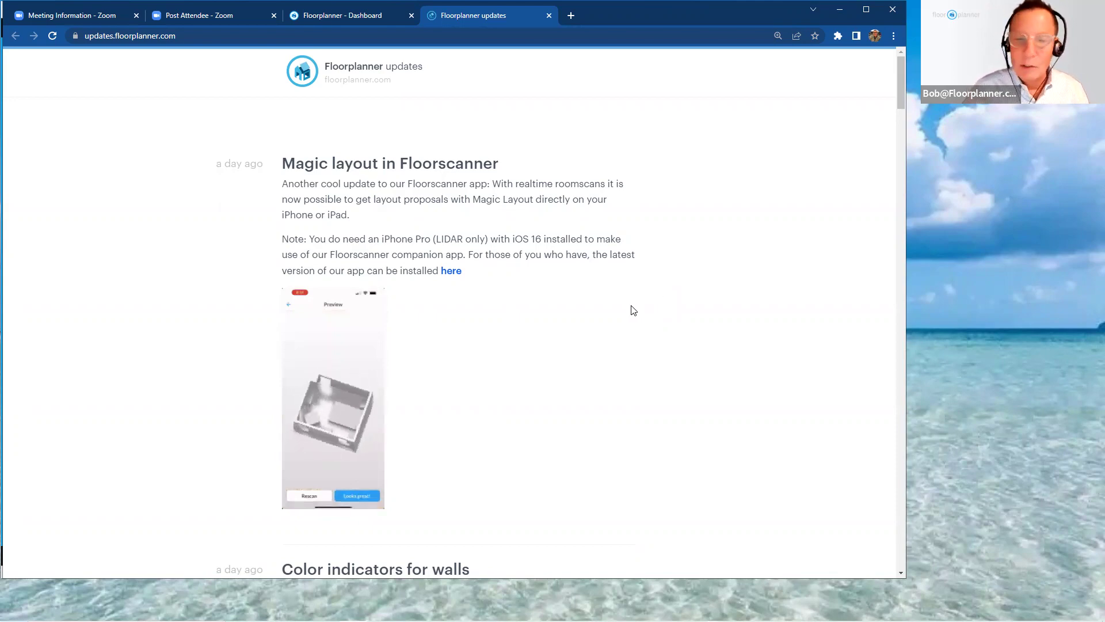
{"action": "scroll", "coordinate": [631, 316], "scroll_direction": "down", "scroll_amount": 1}
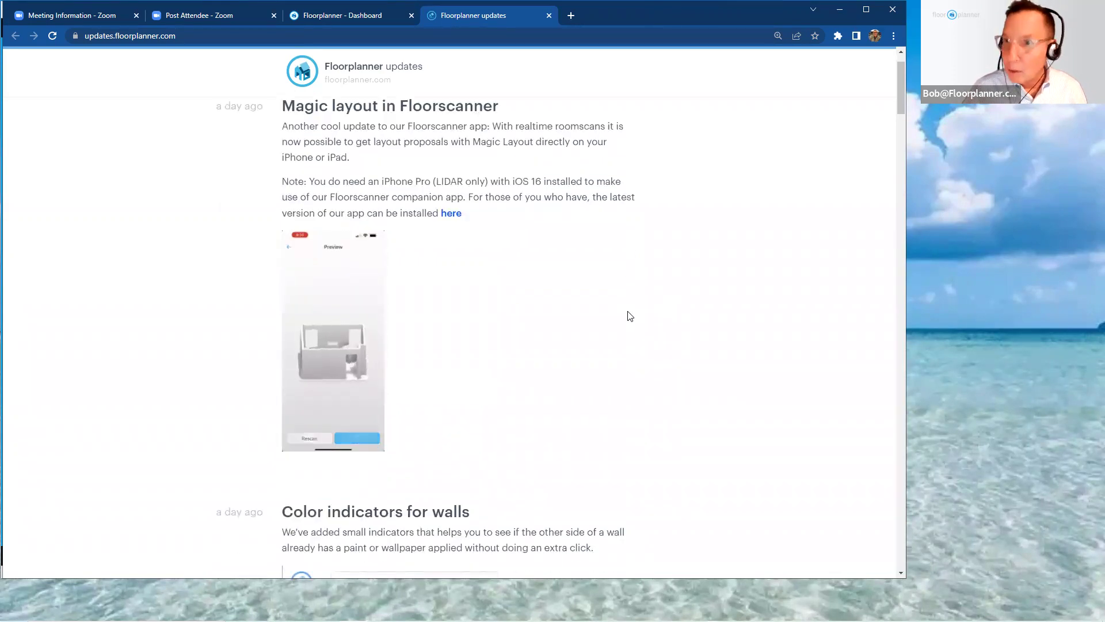
{"action": "scroll", "coordinate": [629, 316], "scroll_direction": "down", "scroll_amount": 12}
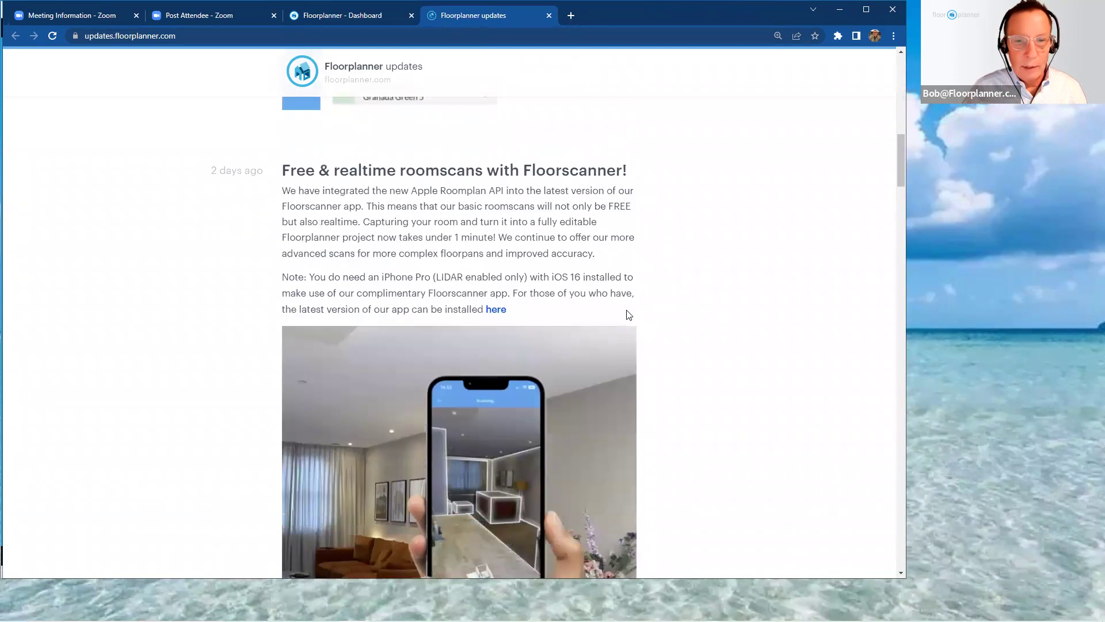
{"action": "scroll", "coordinate": [628, 314], "scroll_direction": "down", "scroll_amount": 15}
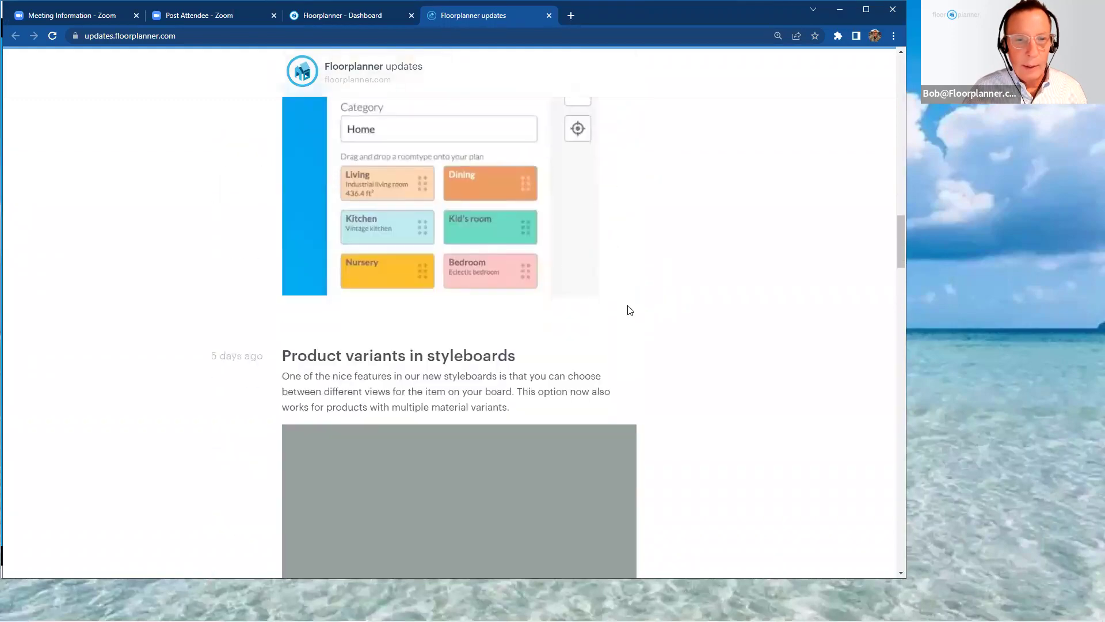
{"action": "scroll", "coordinate": [630, 310], "scroll_direction": "down", "scroll_amount": 4}
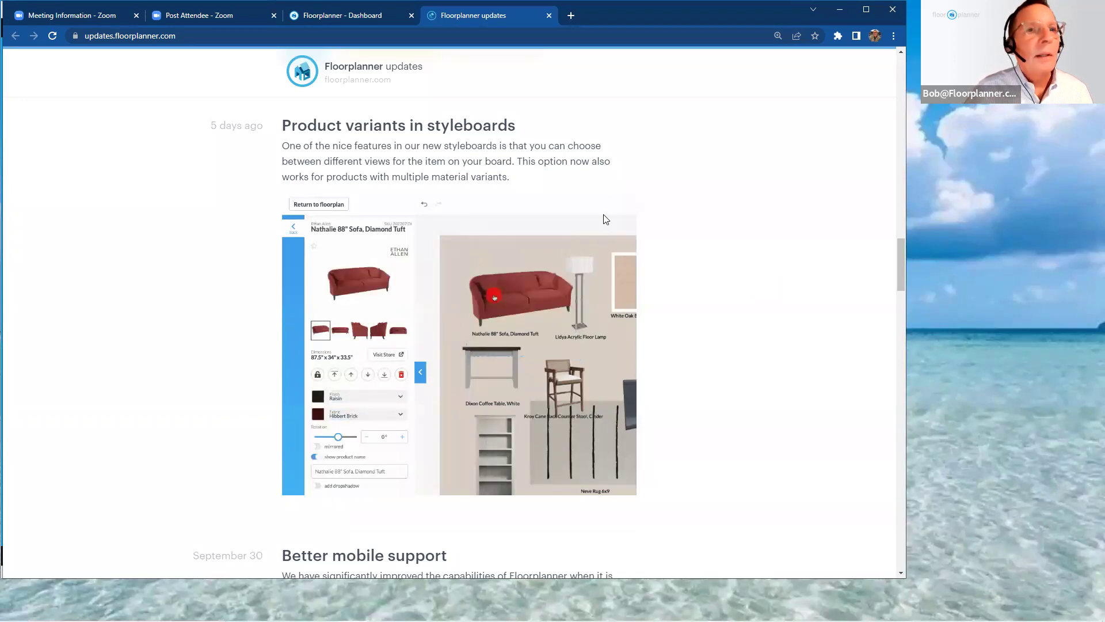
Return to the dashboard, list the 44 styleboards, and open the one named 'newest'
{"action": "left_click", "coordinate": [348, 18]}
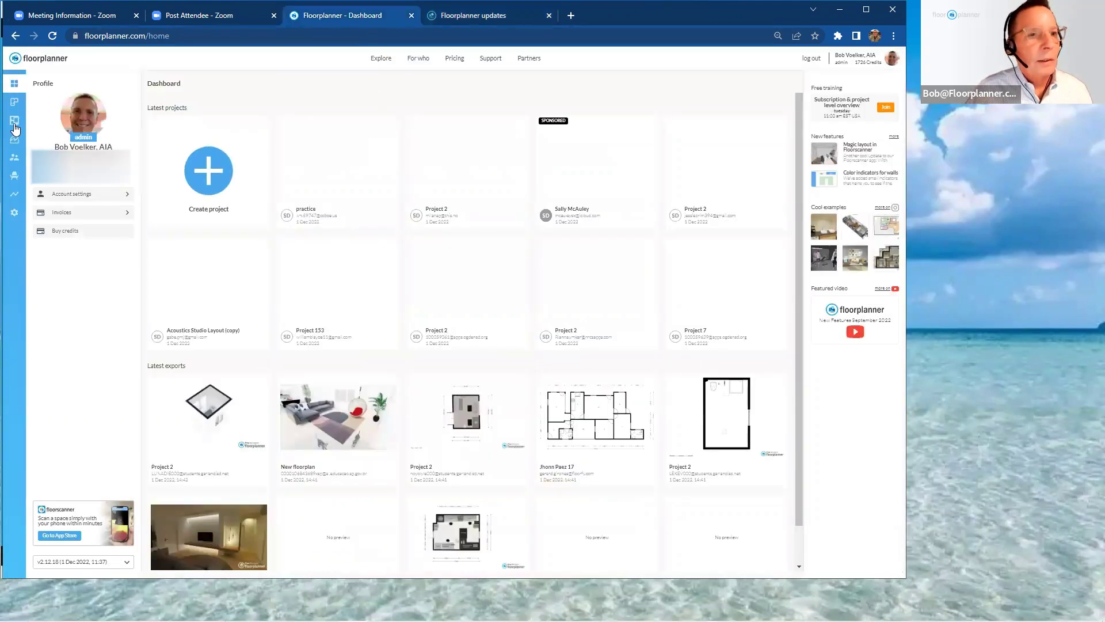
{"action": "left_click", "coordinate": [14, 124]}
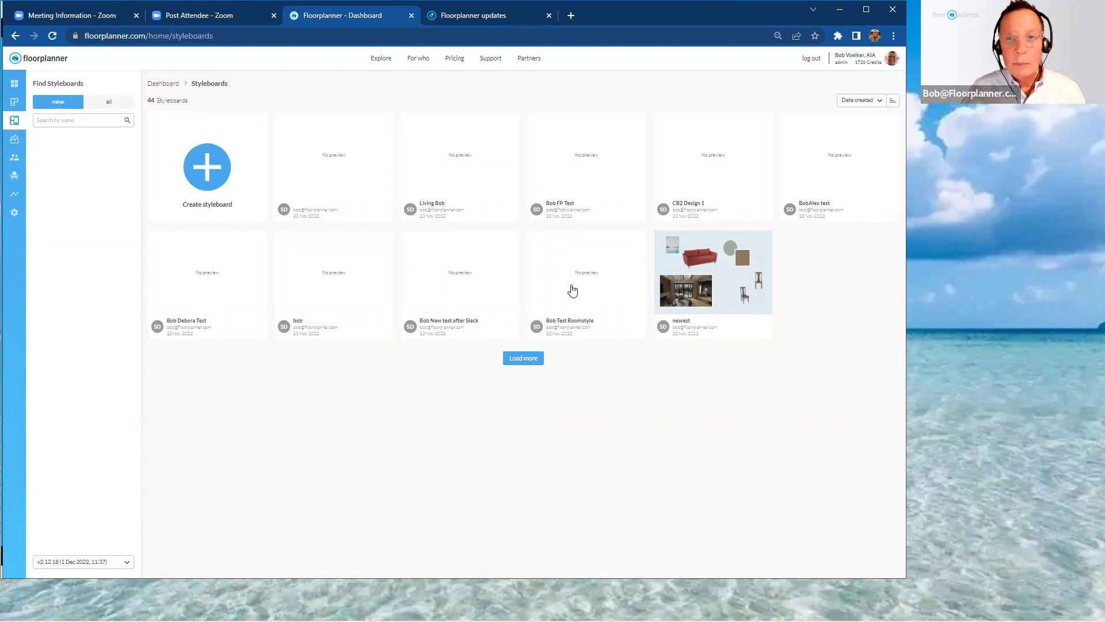
{"action": "double_click", "coordinate": [709, 294]}
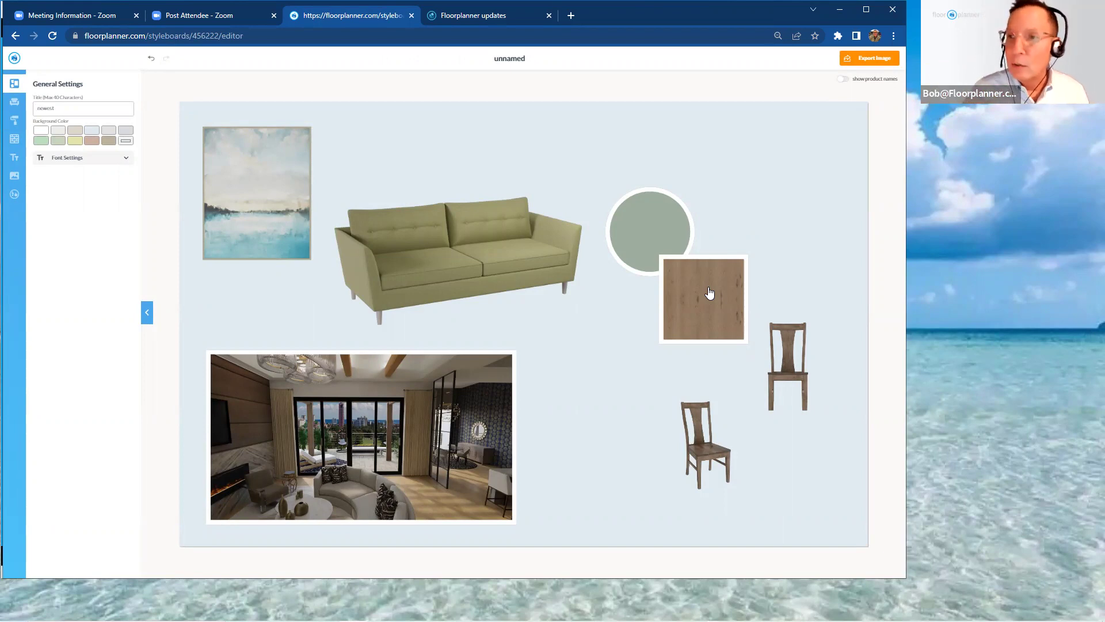
Preview the Carlen sofa from the front, both sides and above, then restore its angled view
{"action": "left_click", "coordinate": [471, 270]}
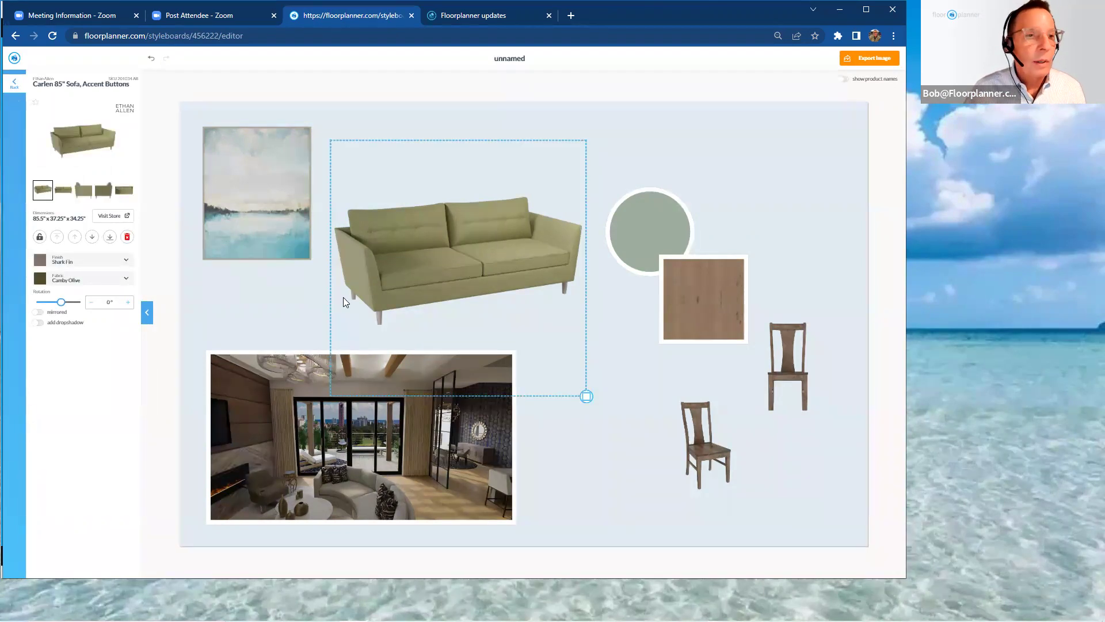
{"action": "left_click", "coordinate": [65, 196]}
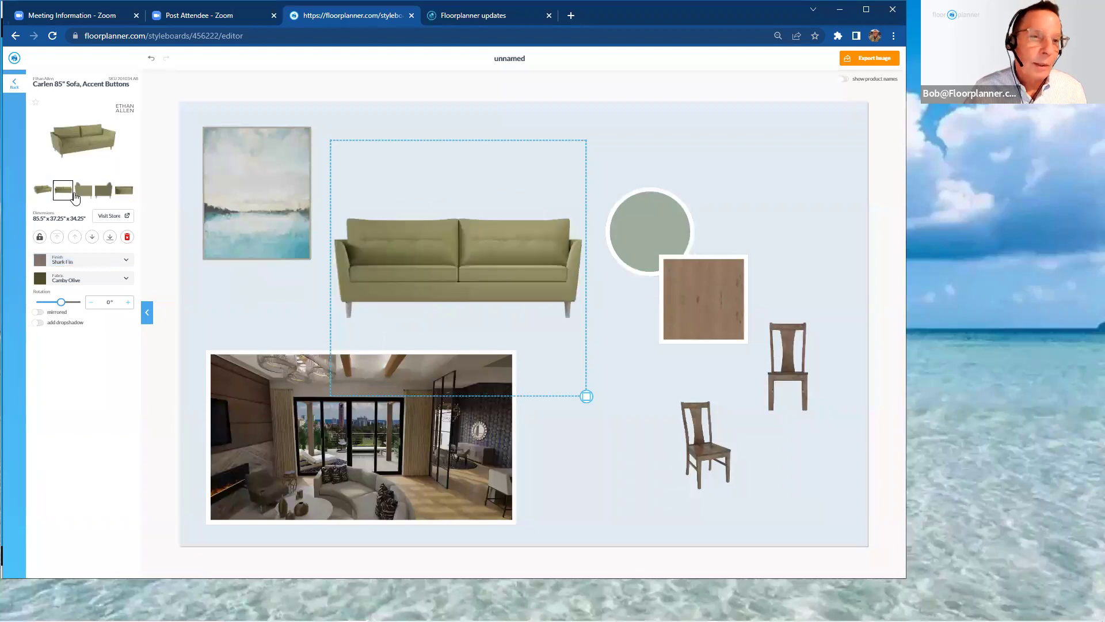
{"action": "left_click", "coordinate": [81, 198]}
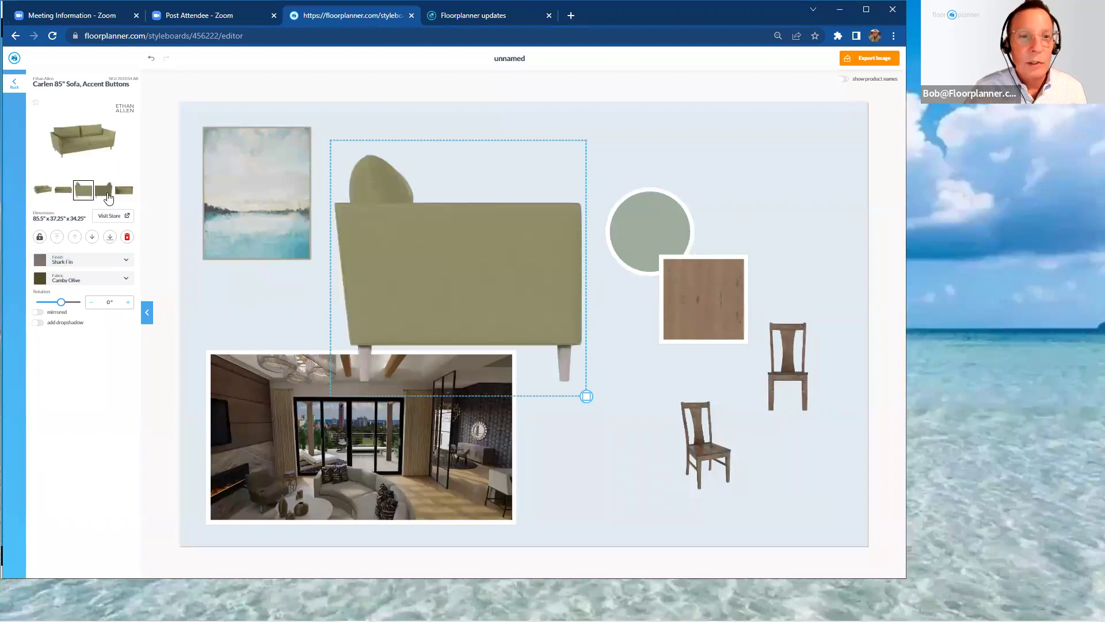
{"action": "left_click", "coordinate": [108, 195]}
{"action": "left_click", "coordinate": [125, 197]}
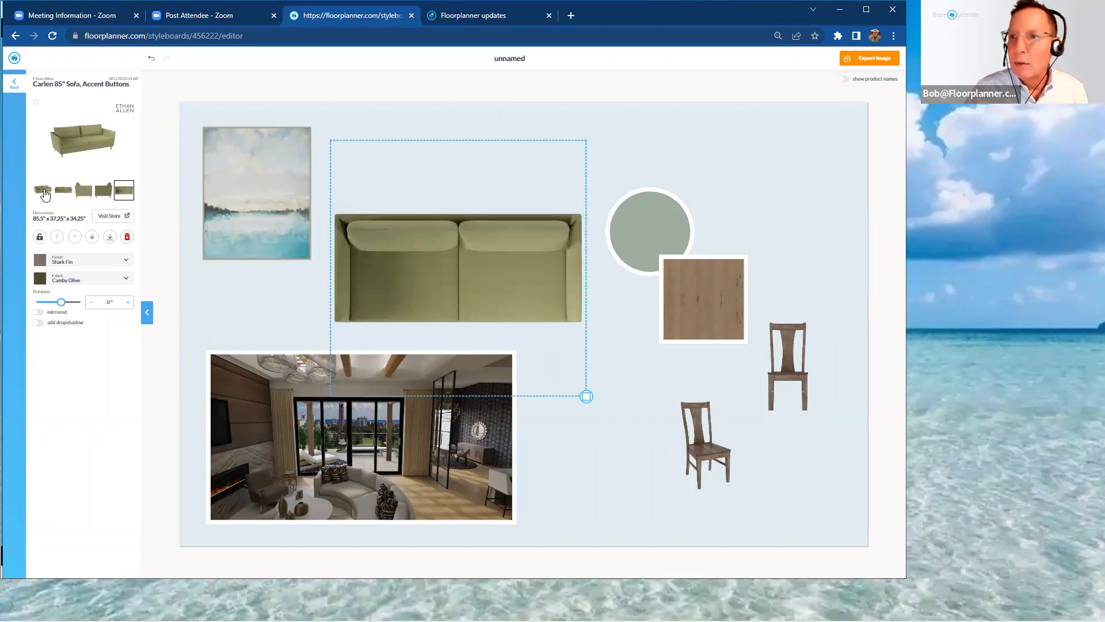
{"action": "left_click", "coordinate": [45, 196]}
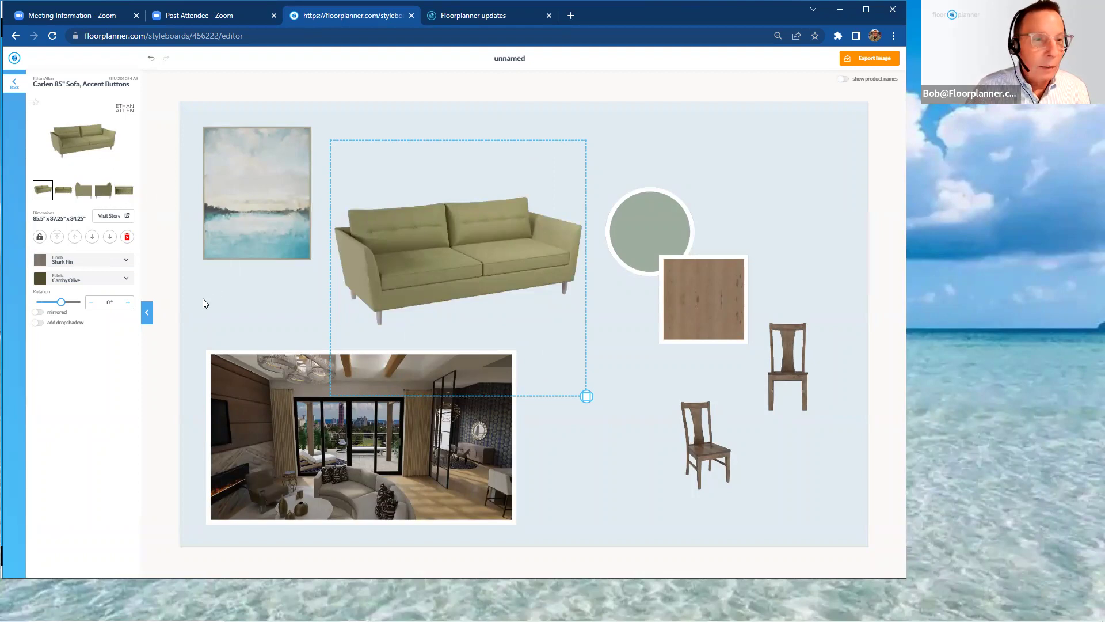
Upholster the sofa in Gil Indigo fabric with a brown wood leg finish, then deselect it
{"action": "left_click", "coordinate": [127, 279]}
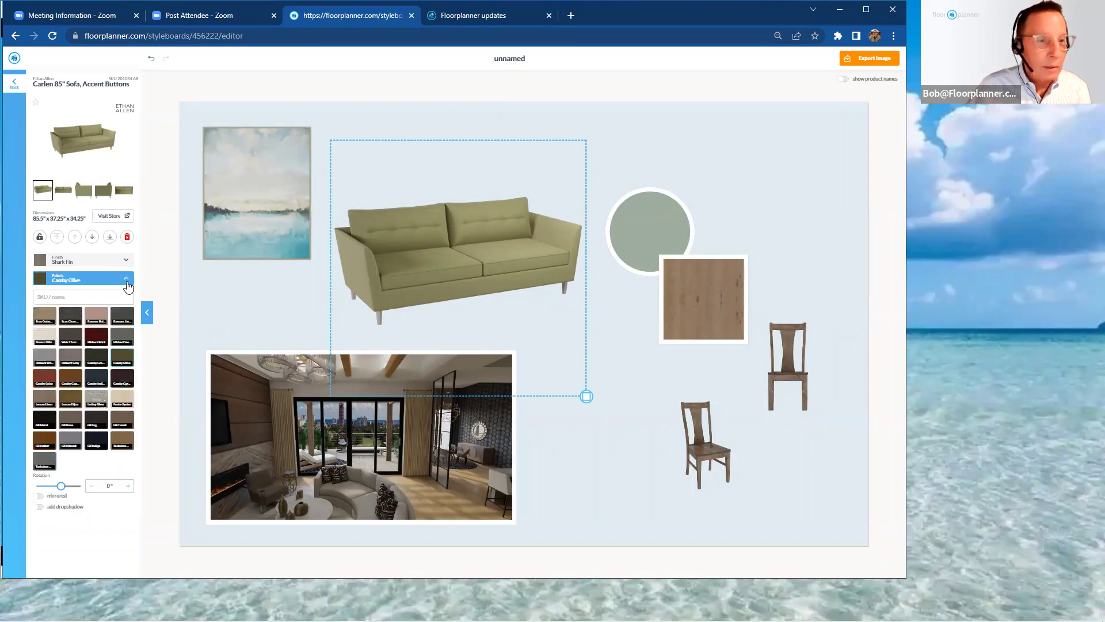
{"action": "left_click", "coordinate": [96, 442]}
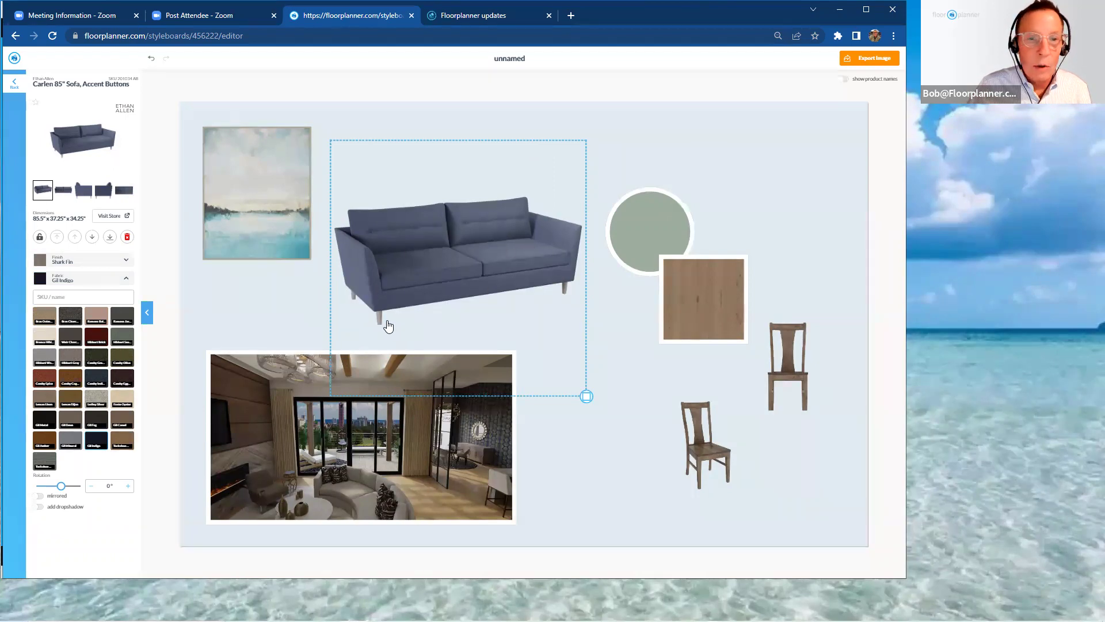
{"action": "left_click", "coordinate": [126, 264]}
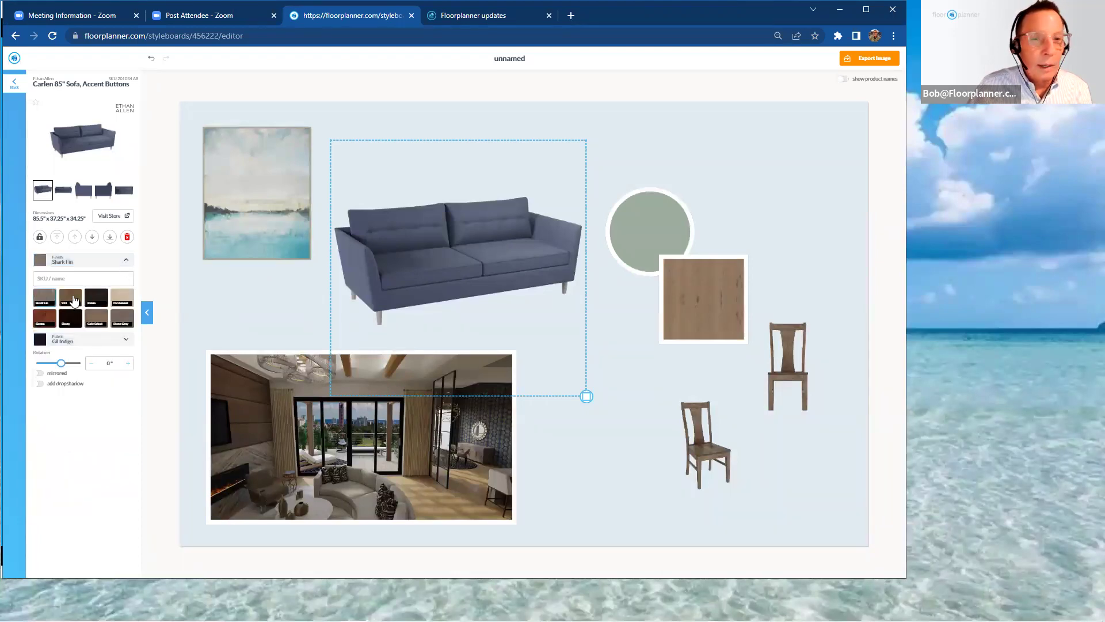
{"action": "left_click", "coordinate": [74, 298]}
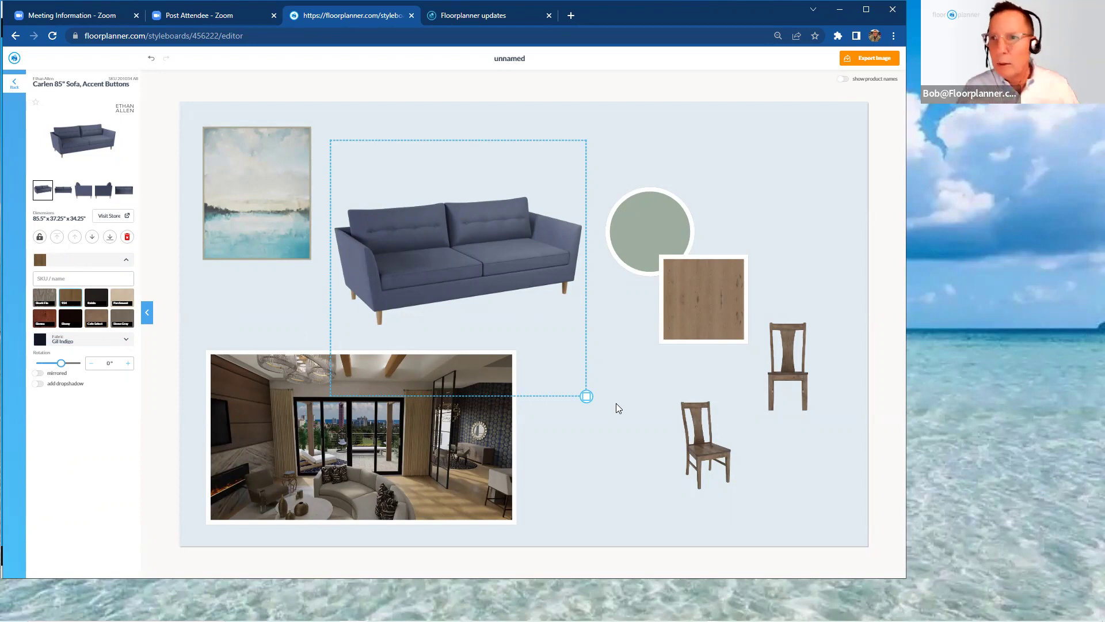
{"action": "left_click", "coordinate": [627, 470]}
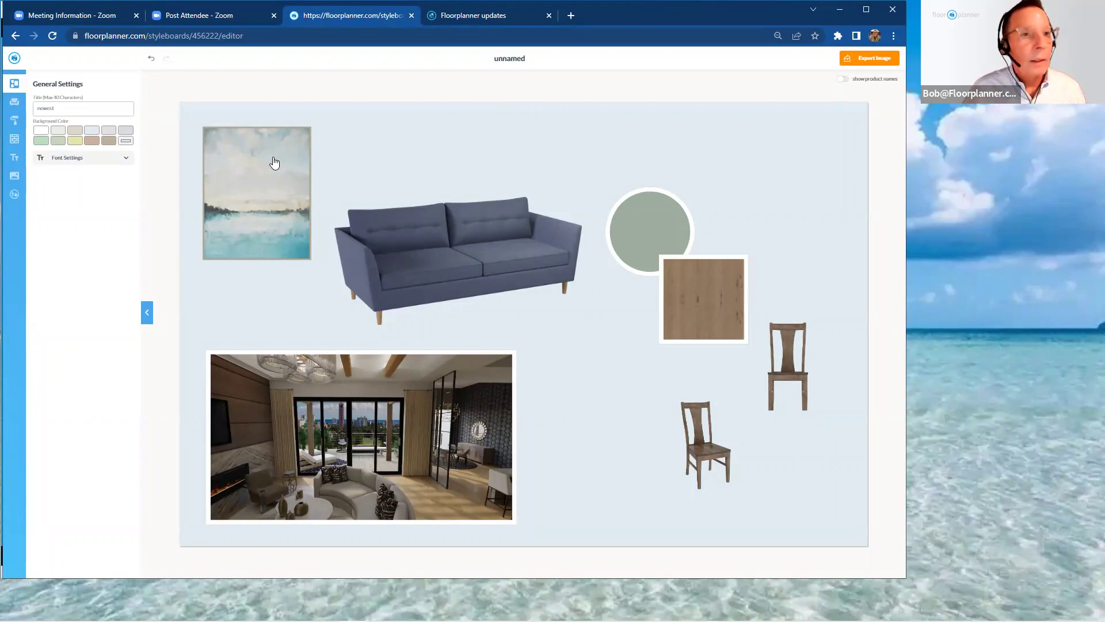
Check the updates page, then leave the styleboard editor for the 397-project list
{"action": "left_click", "coordinate": [475, 21]}
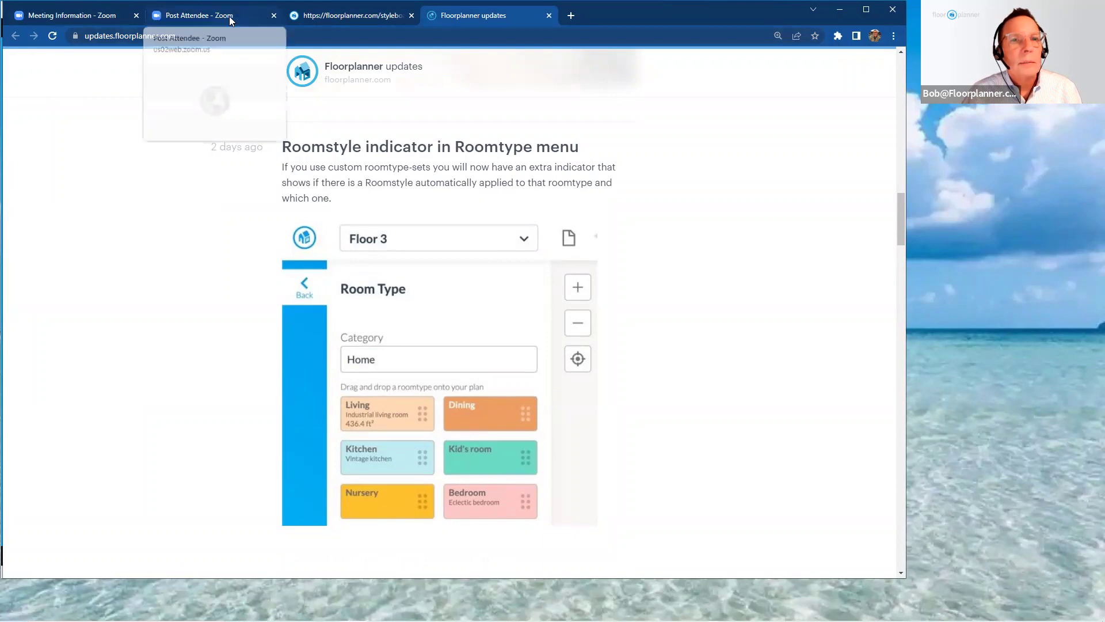
{"action": "left_click", "coordinate": [348, 15]}
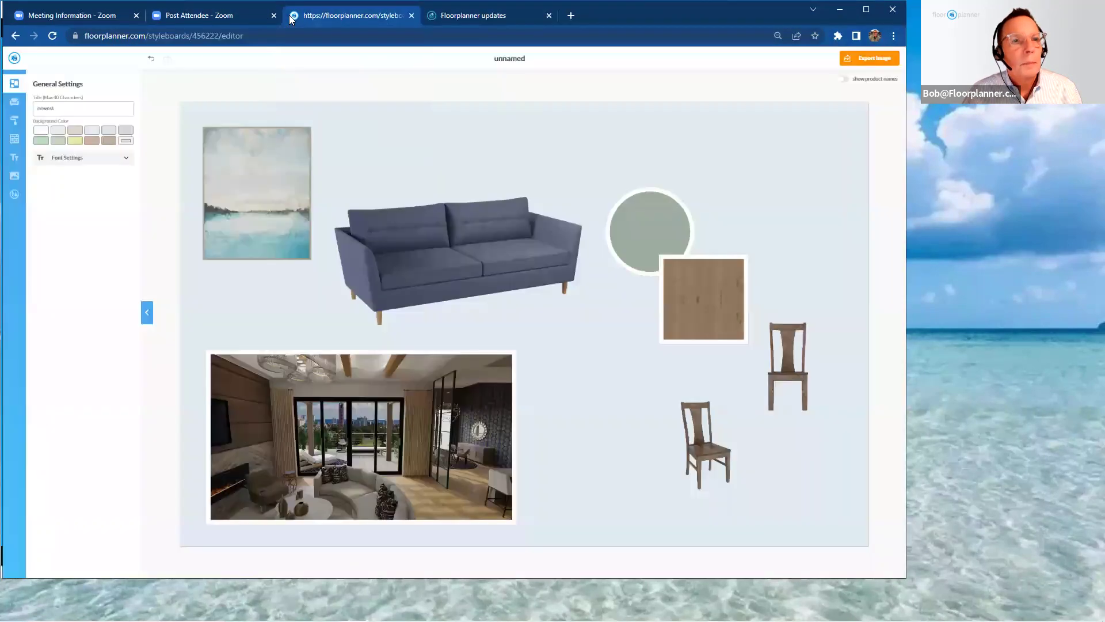
{"action": "left_click", "coordinate": [13, 60]}
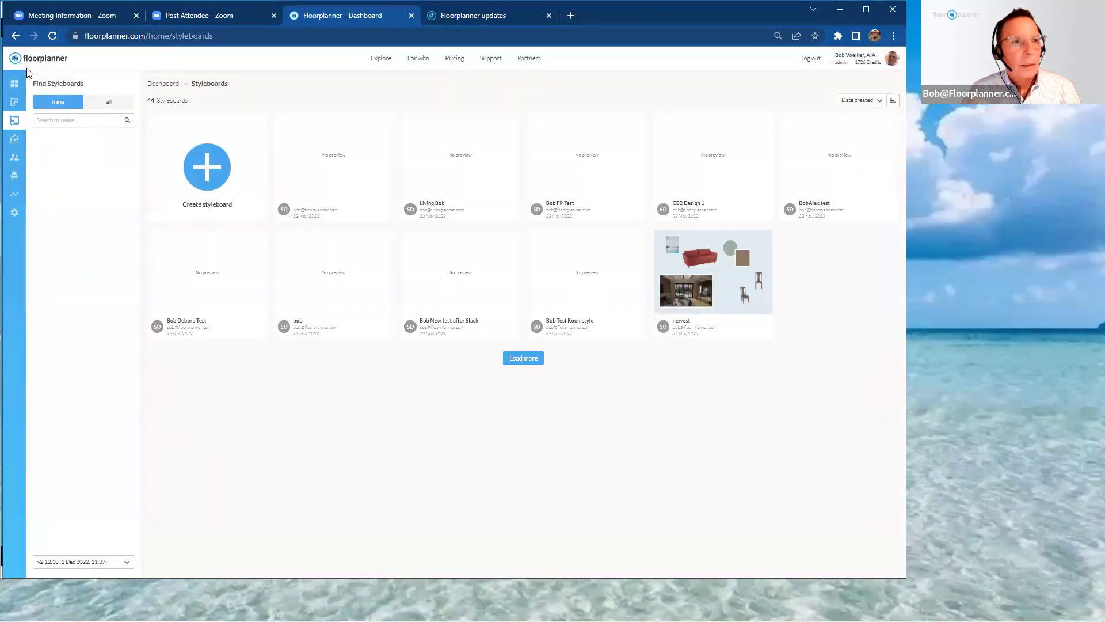
{"action": "left_click", "coordinate": [14, 104]}
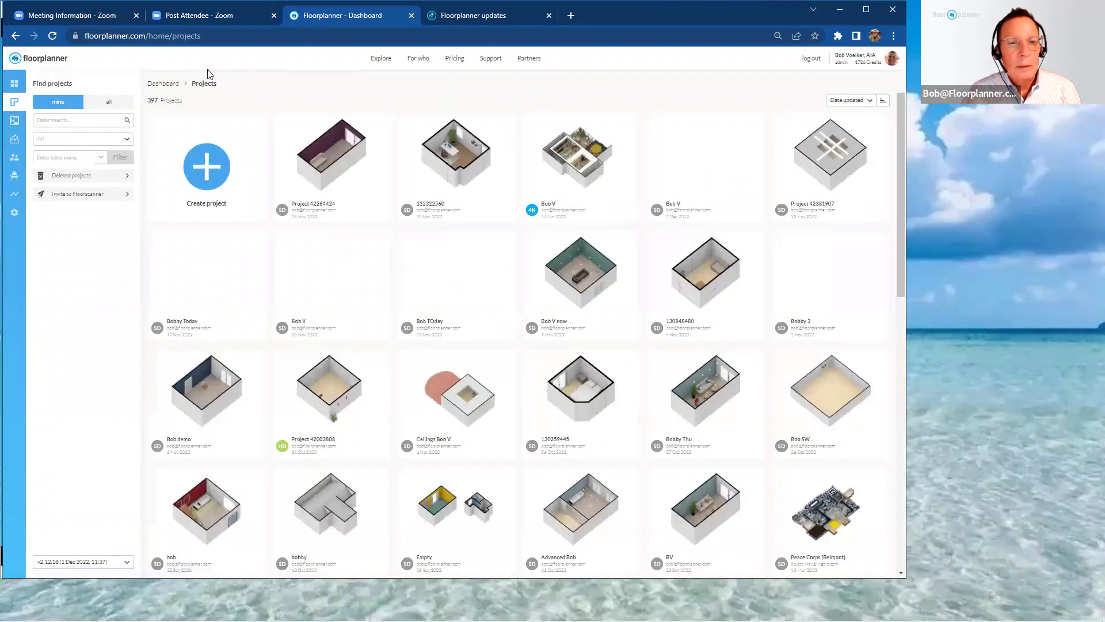
Open Project 42264424, hide its background plan image, and select the upper room's right wall
{"action": "left_click", "coordinate": [354, 153]}
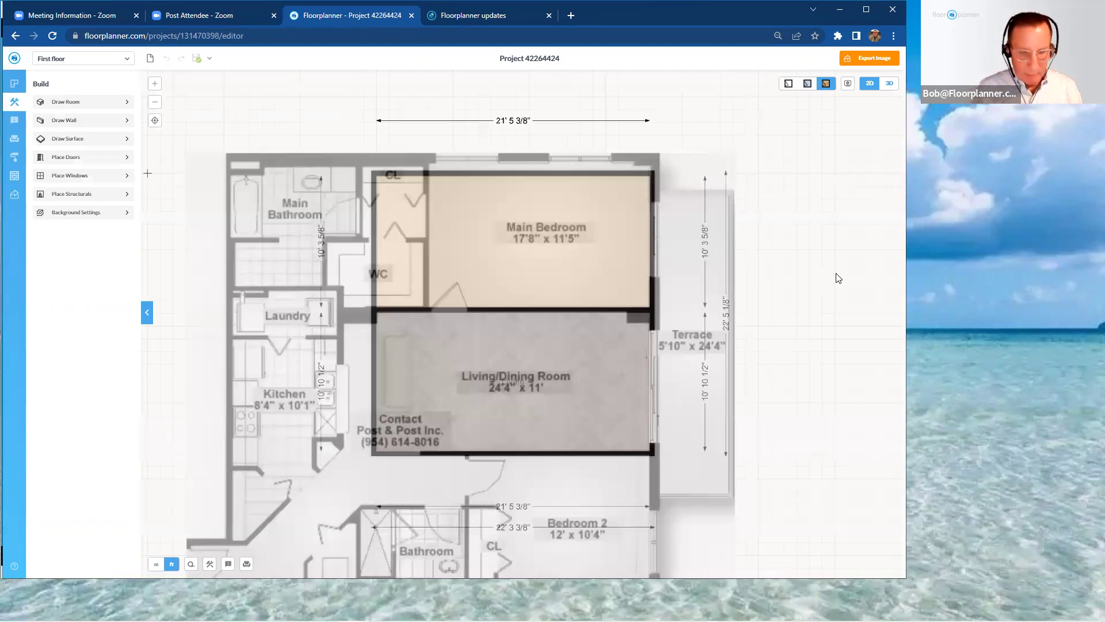
{"action": "key", "text": "Delete"}
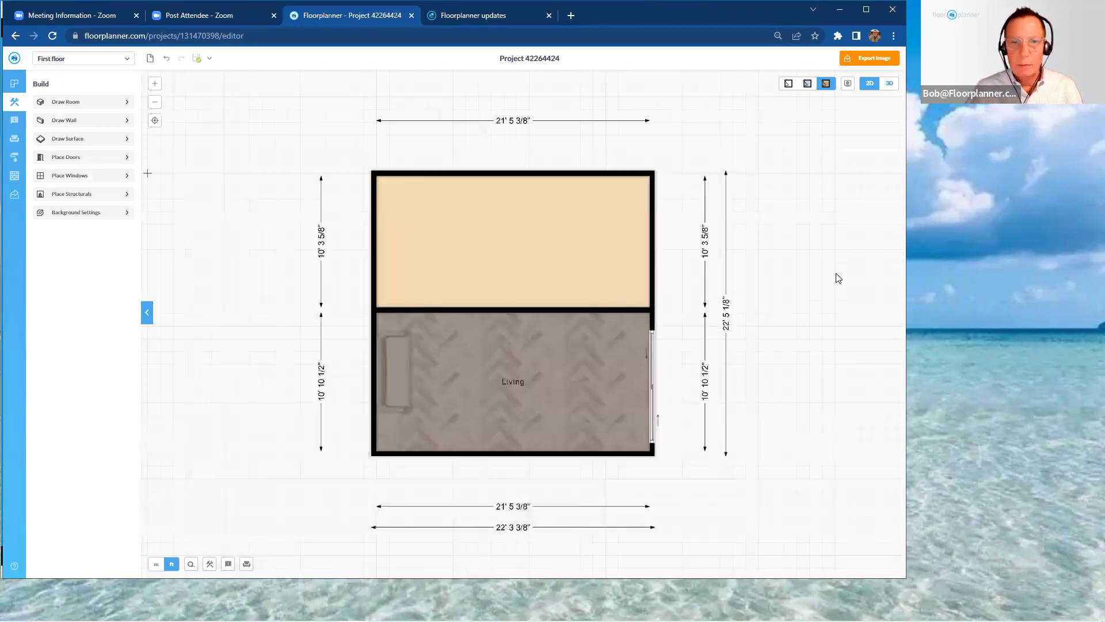
{"action": "scroll", "coordinate": [661, 273], "scroll_direction": "up", "scroll_amount": 2}
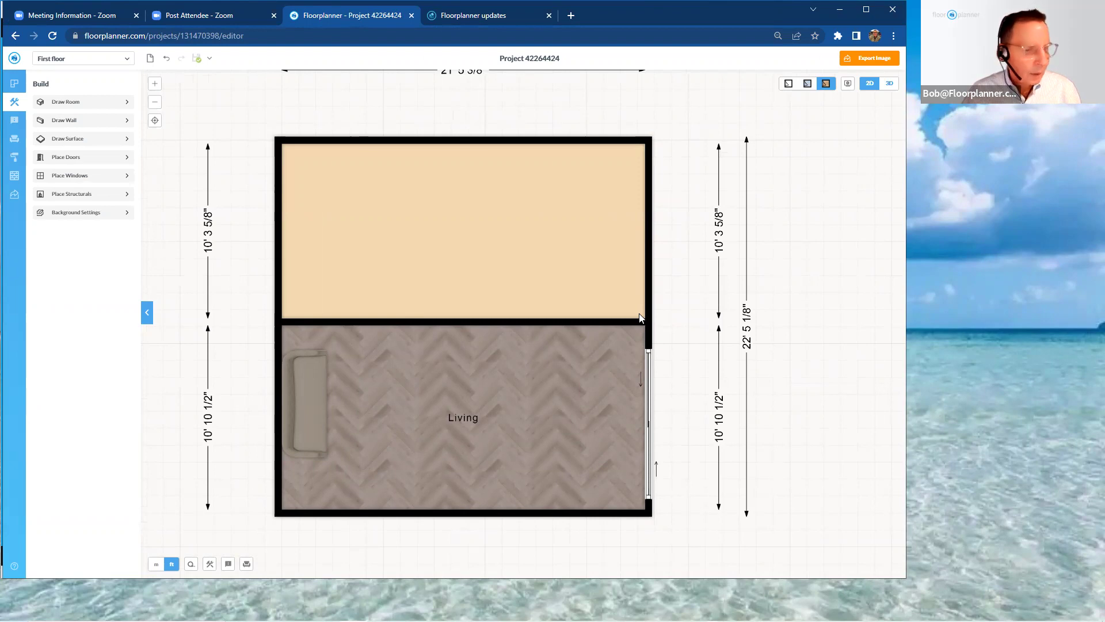
{"action": "left_click", "coordinate": [652, 311]}
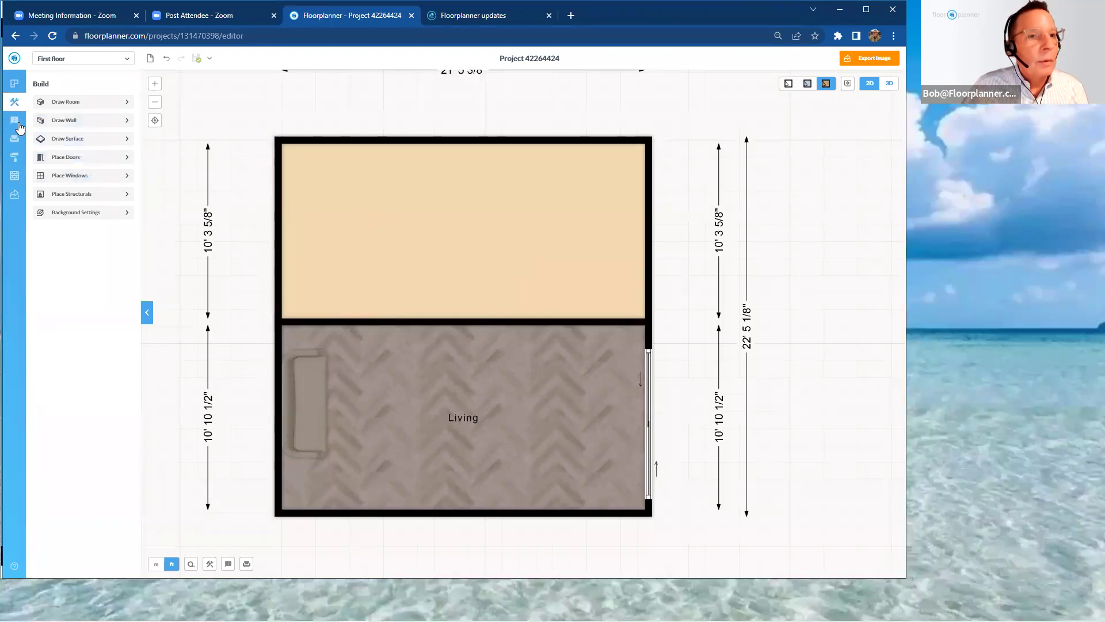
In Set Roomtype, switch the room-type category to the custom category
{"action": "left_click", "coordinate": [15, 122]}
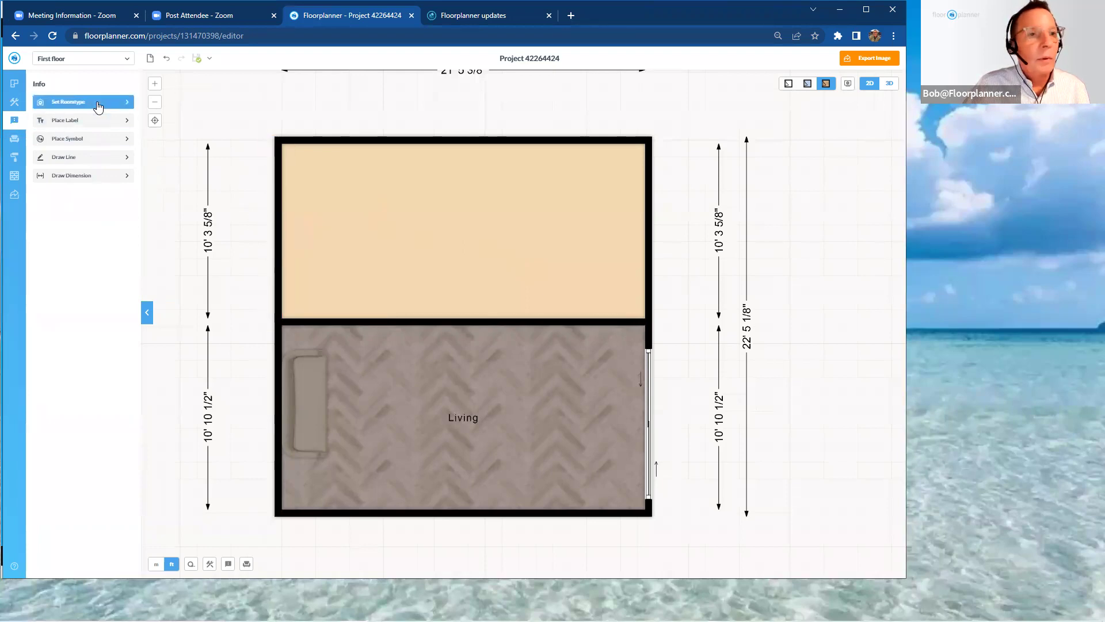
{"action": "left_click", "coordinate": [98, 104]}
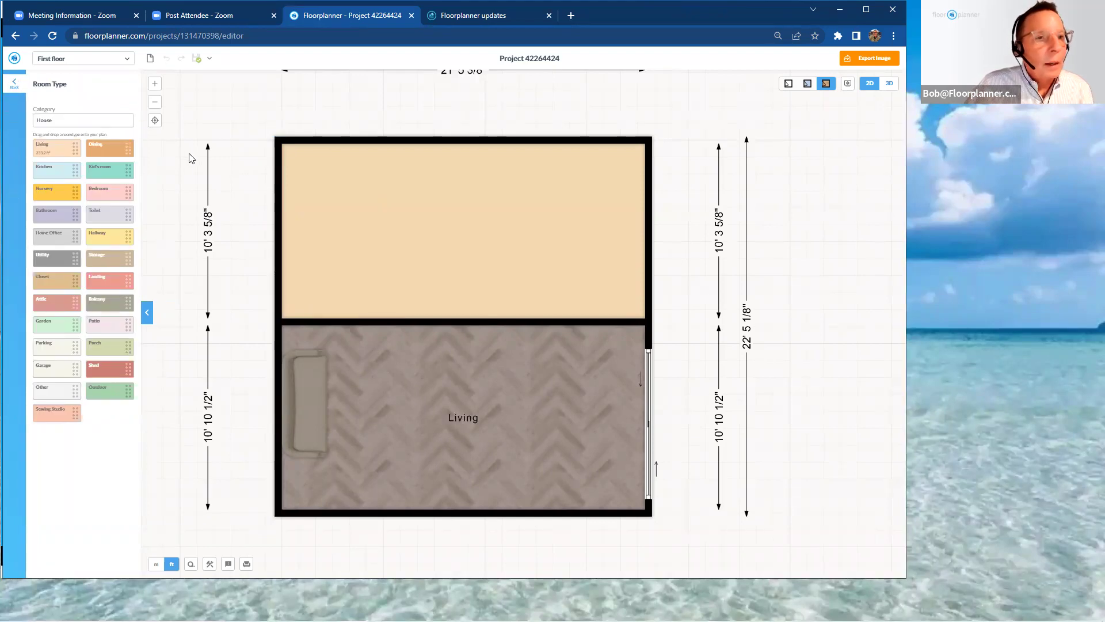
{"action": "left_click", "coordinate": [91, 121]}
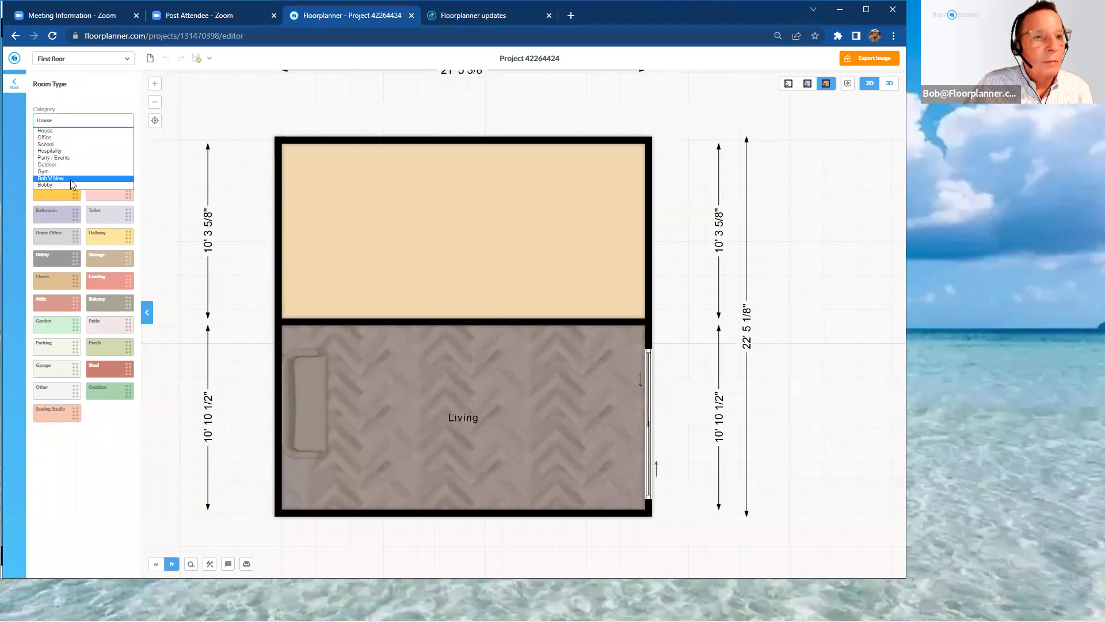
{"action": "left_click", "coordinate": [52, 179]}
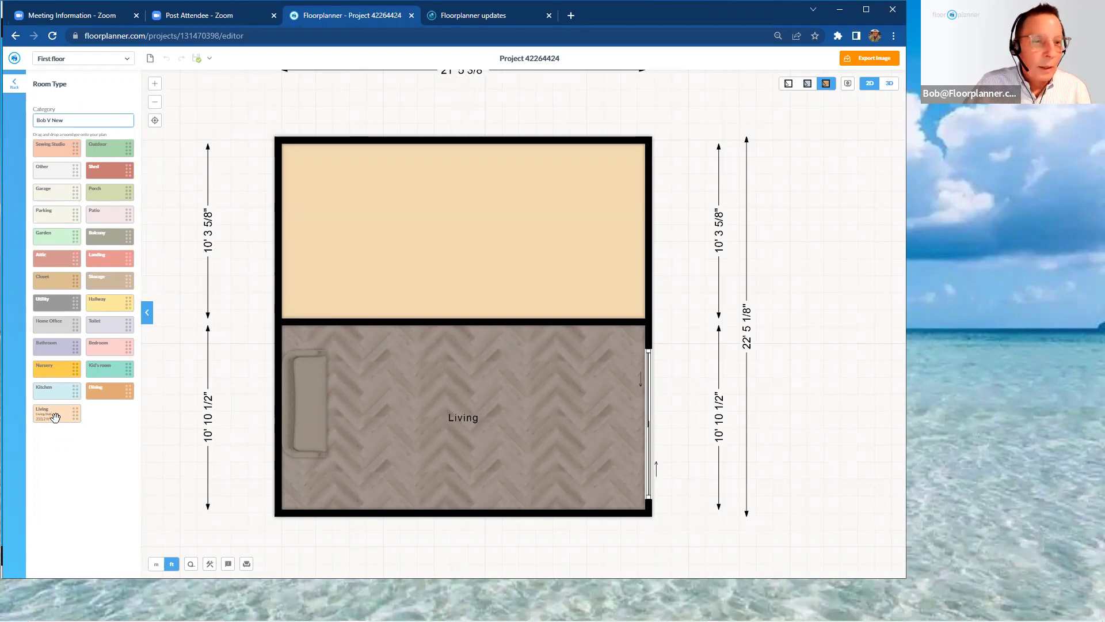
Drop the Living room type onto the upper room and select that room
{"action": "left_click_drag", "start_coordinate": [55, 417], "coordinate": [471, 222]}
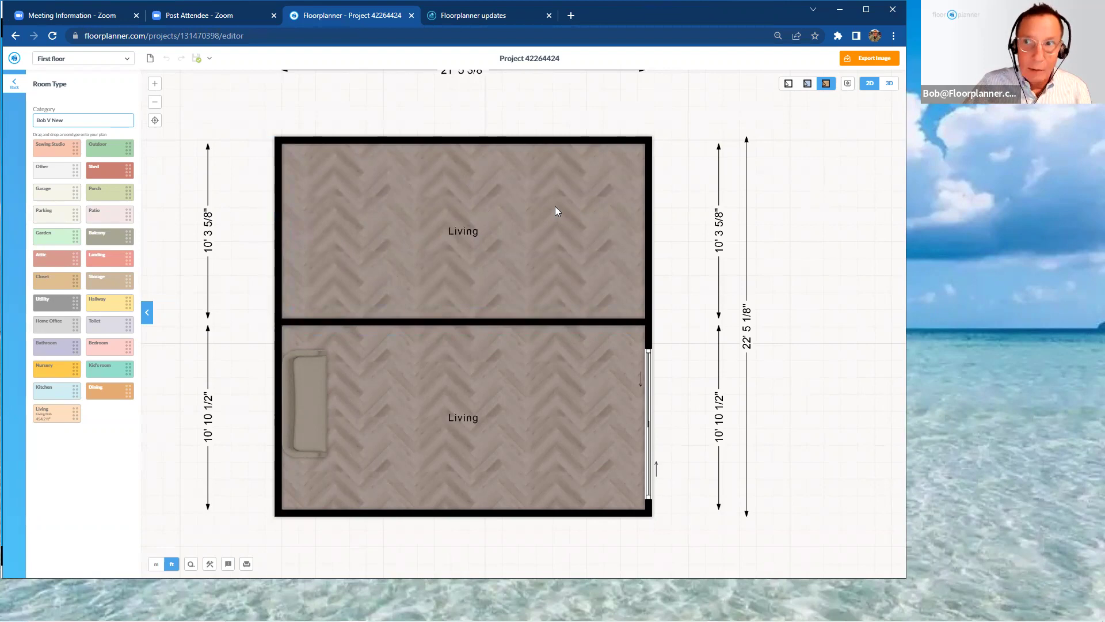
{"action": "left_click", "coordinate": [527, 247]}
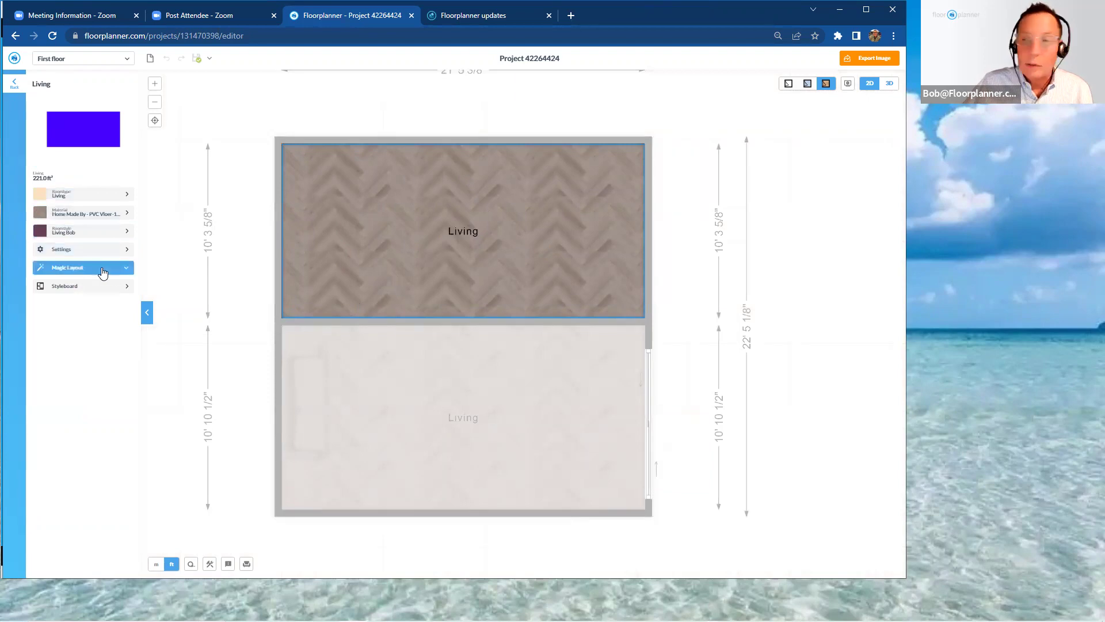
Furnish the upper Living room with Magic Layout, then view the Roomstyle indicator updates post
{"action": "left_click", "coordinate": [103, 271]}
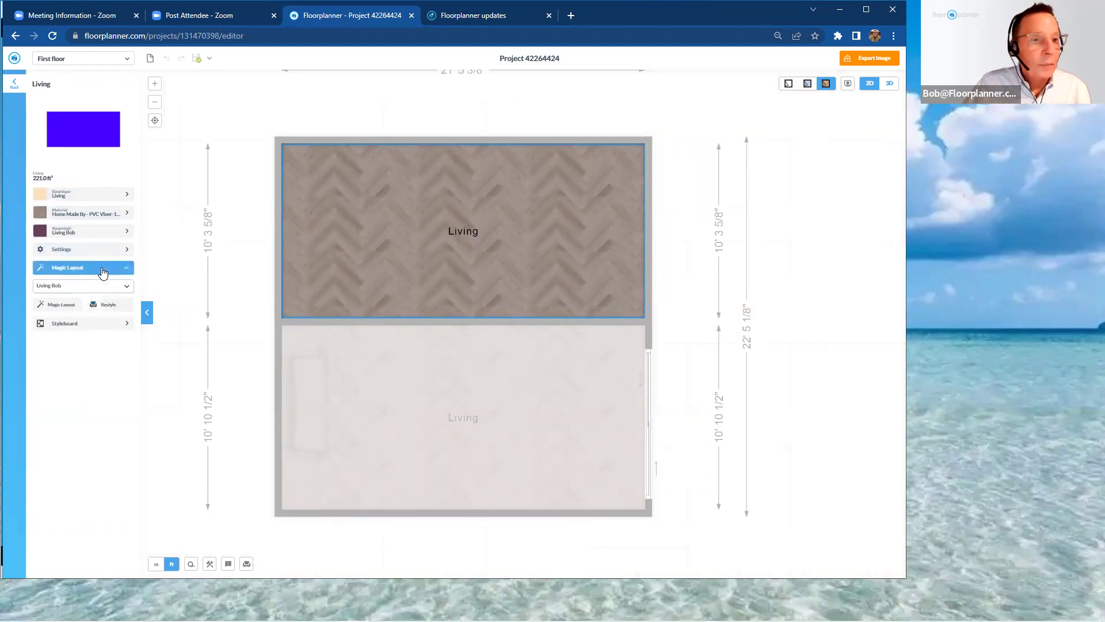
{"action": "left_click", "coordinate": [63, 305]}
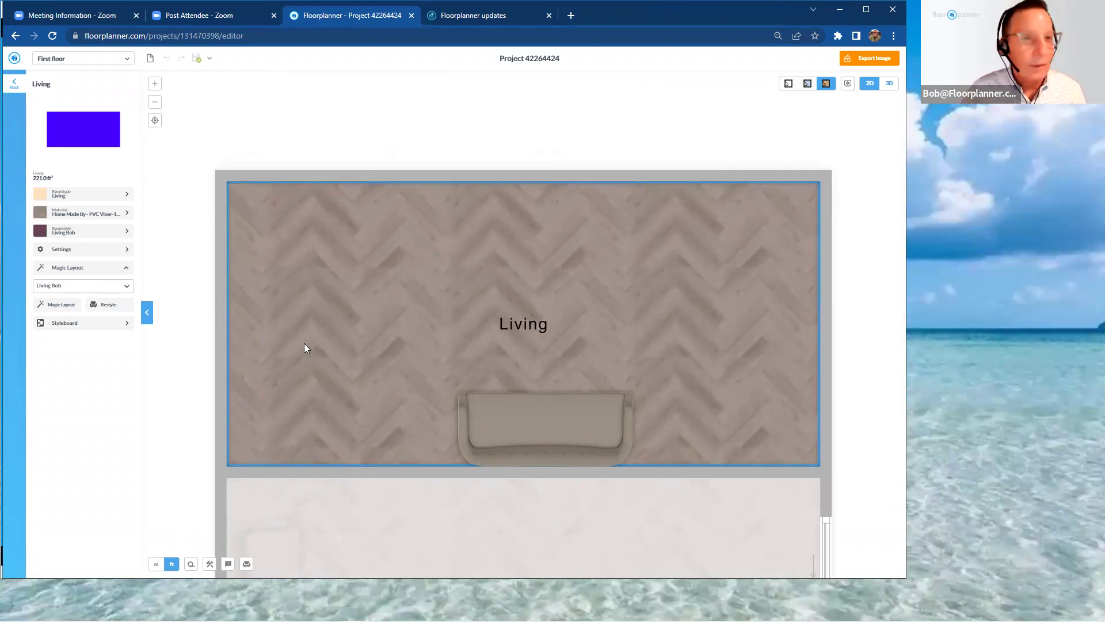
{"action": "left_click", "coordinate": [475, 17]}
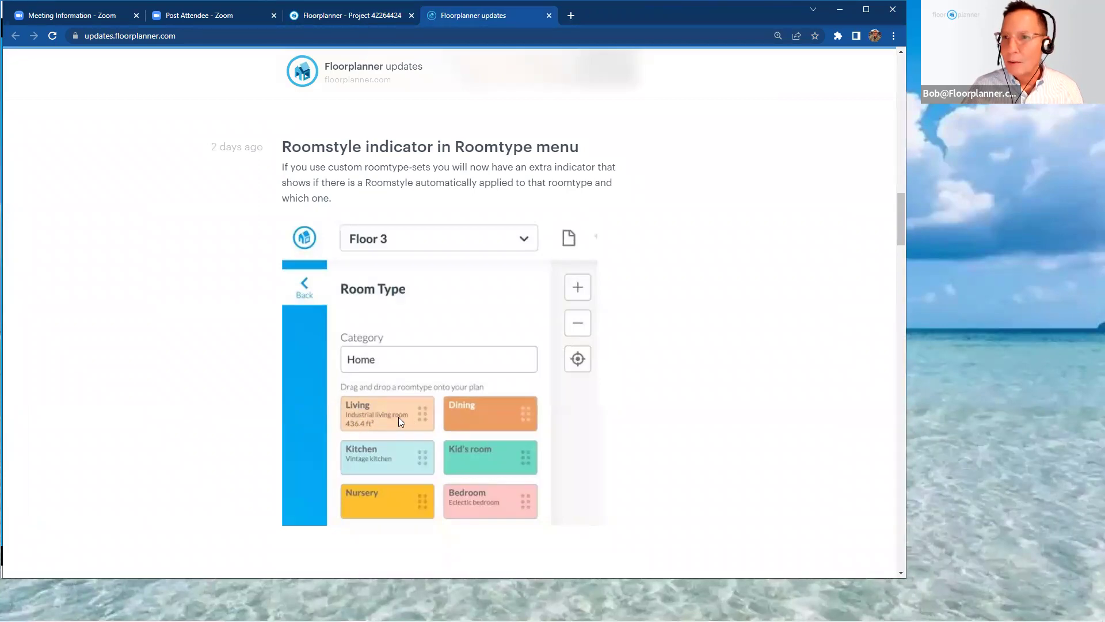
Scroll the updates page, then go back to the Project 42264424 floor plan editor
{"action": "scroll", "coordinate": [417, 392], "scroll_direction": "up", "scroll_amount": 8}
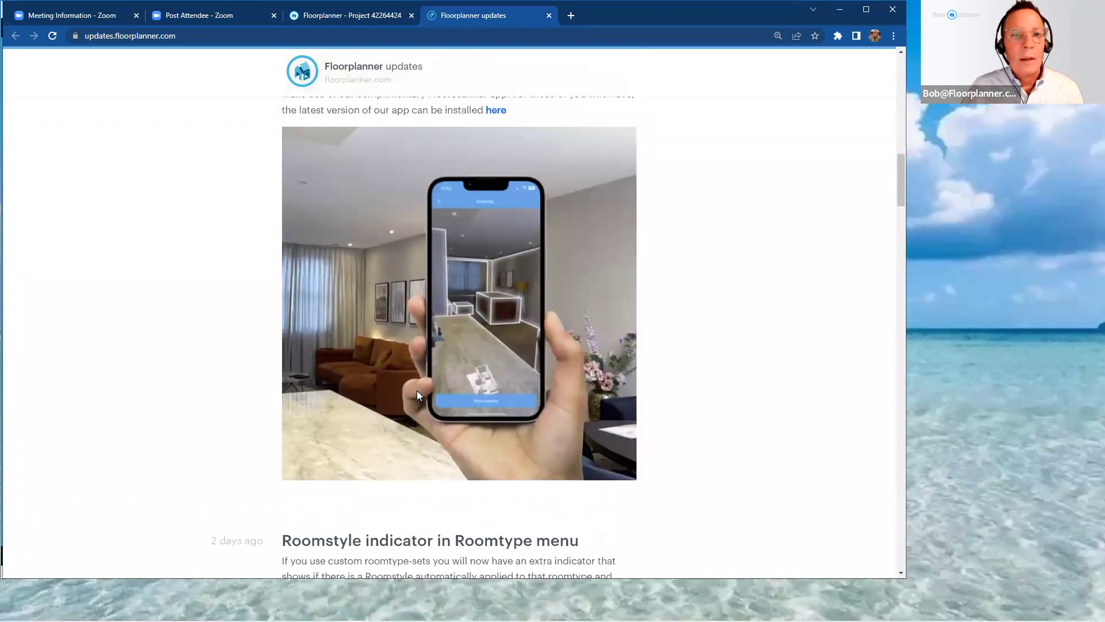
{"action": "scroll", "coordinate": [416, 392], "scroll_direction": "up", "scroll_amount": 6}
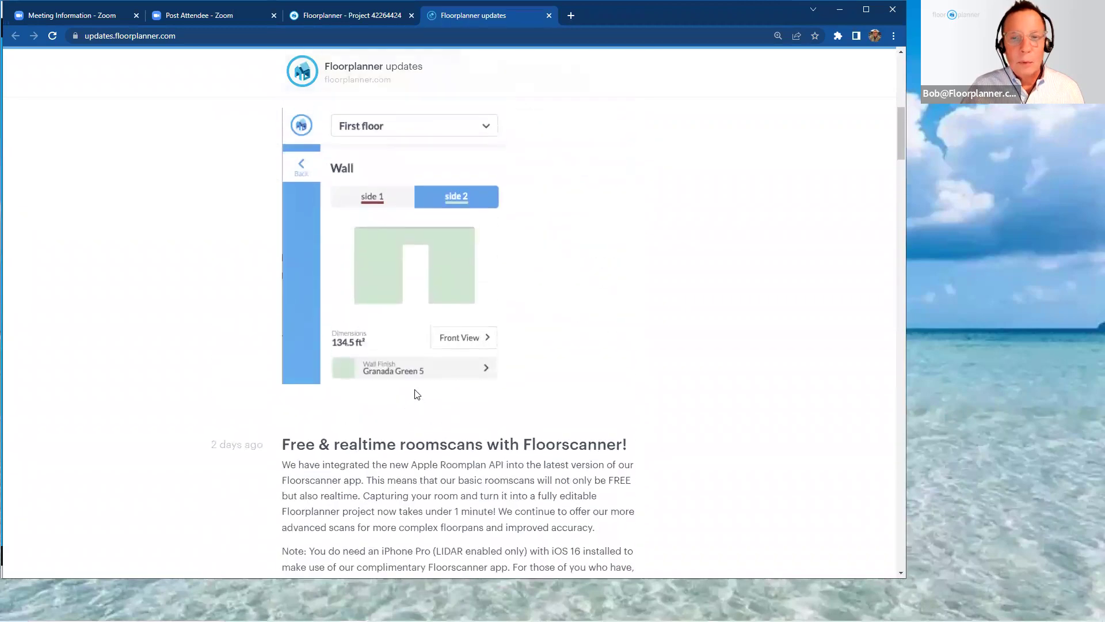
{"action": "scroll", "coordinate": [417, 393], "scroll_direction": "up", "scroll_amount": 1}
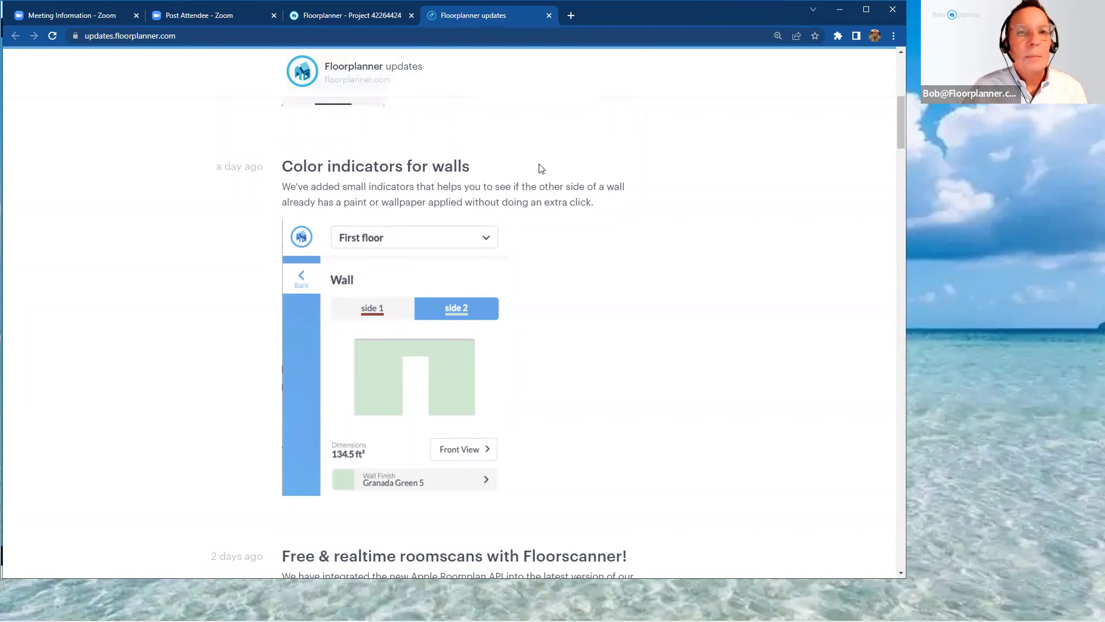
{"action": "left_click", "coordinate": [335, 18]}
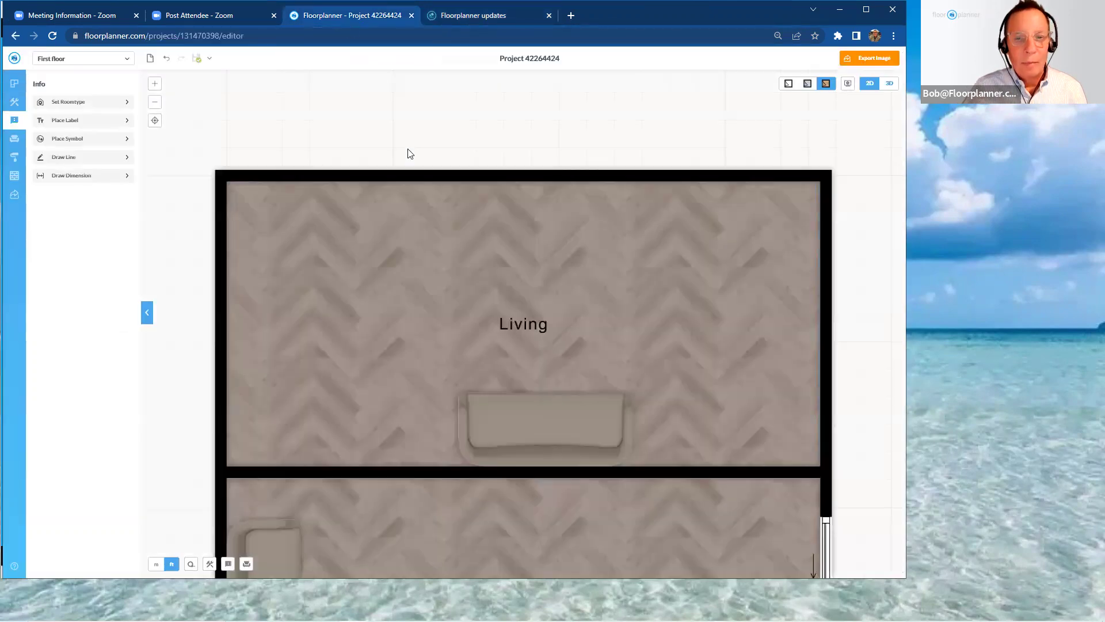
{"action": "scroll", "coordinate": [411, 151], "scroll_direction": "down", "scroll_amount": 5}
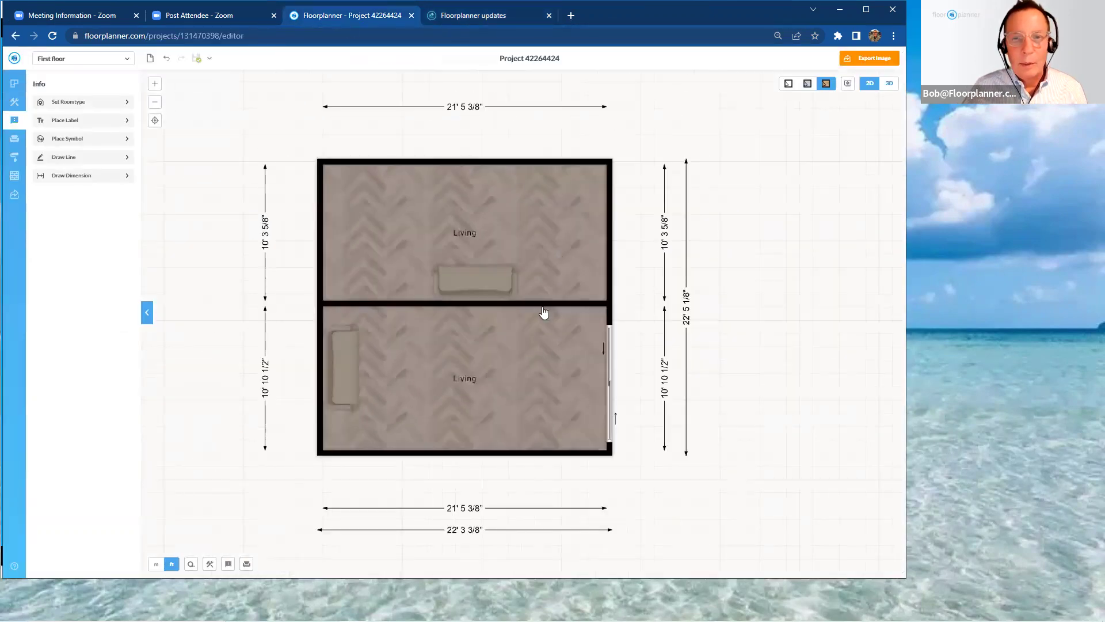
{"action": "left_click", "coordinate": [544, 310]}
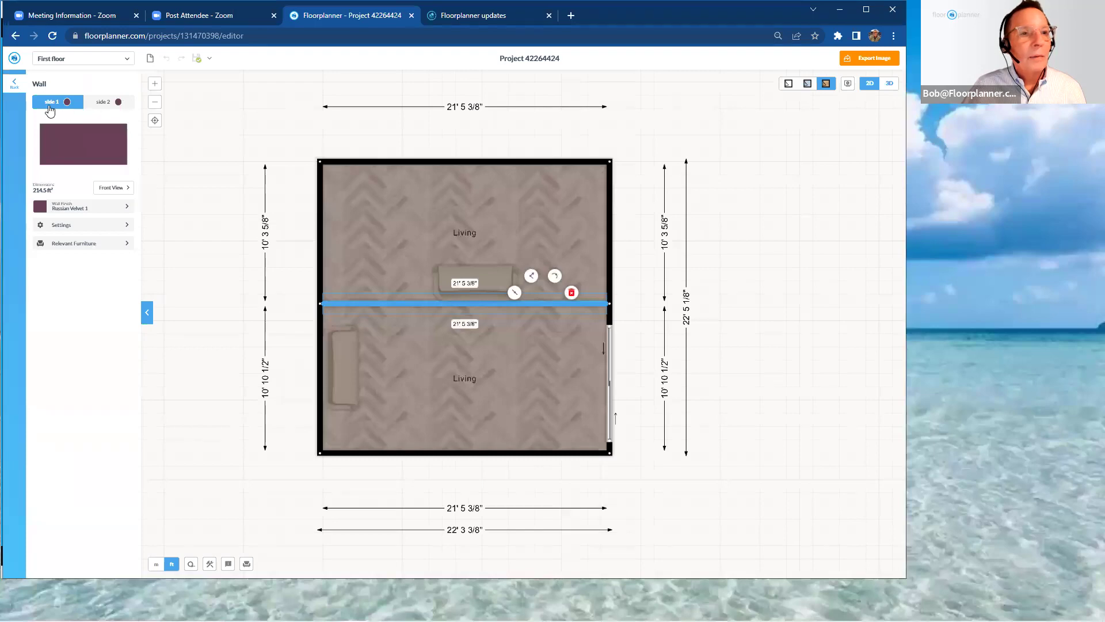
{"action": "left_click", "coordinate": [108, 102]}
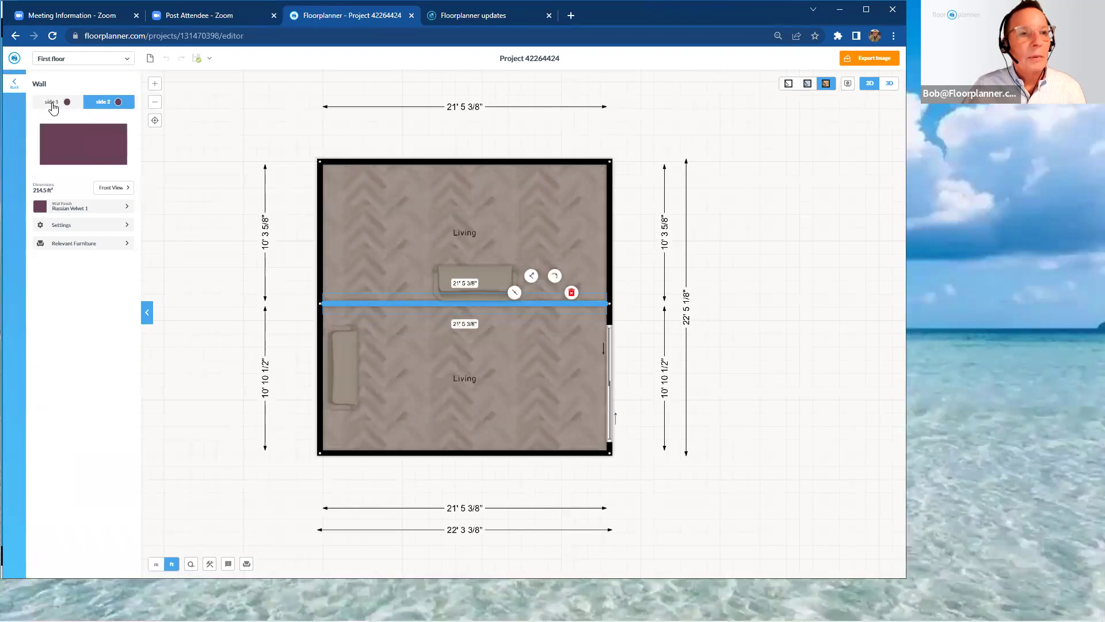
{"action": "left_click", "coordinate": [52, 105]}
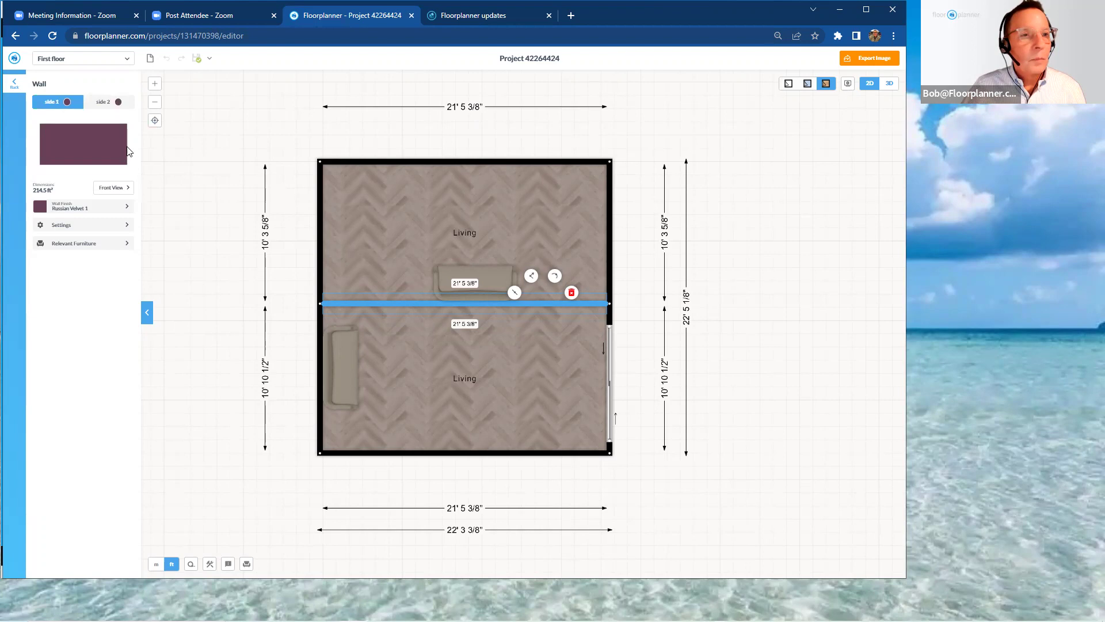
{"action": "left_click", "coordinate": [13, 86]}
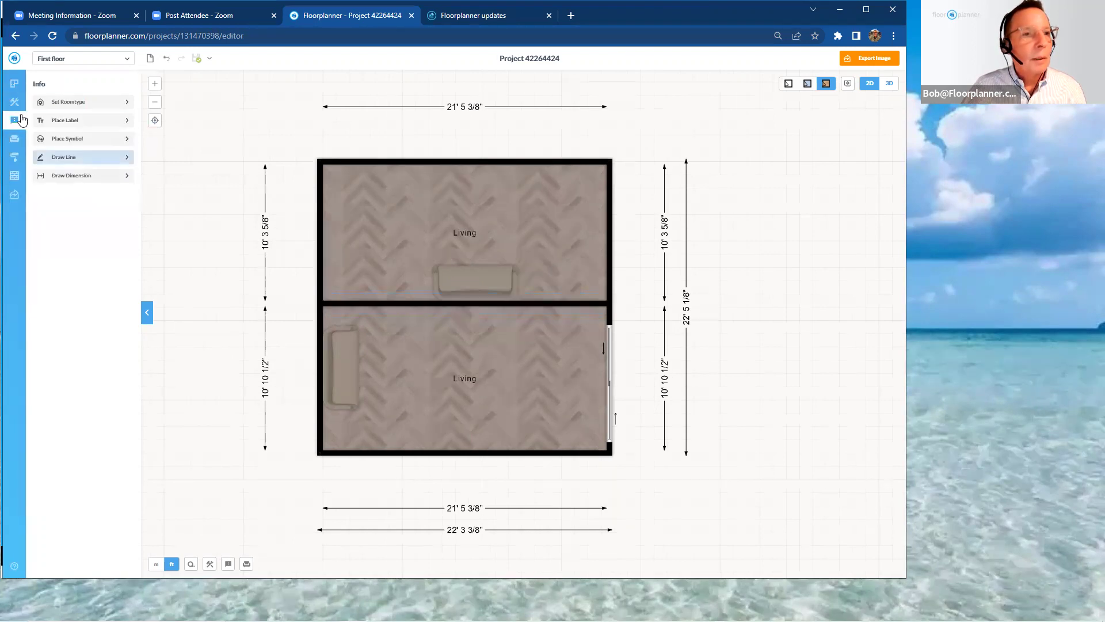
Paint one side of the dividing wall light blue #66A1CD from the Dulux palette, then check the wall's paint
{"action": "left_click", "coordinate": [15, 157]}
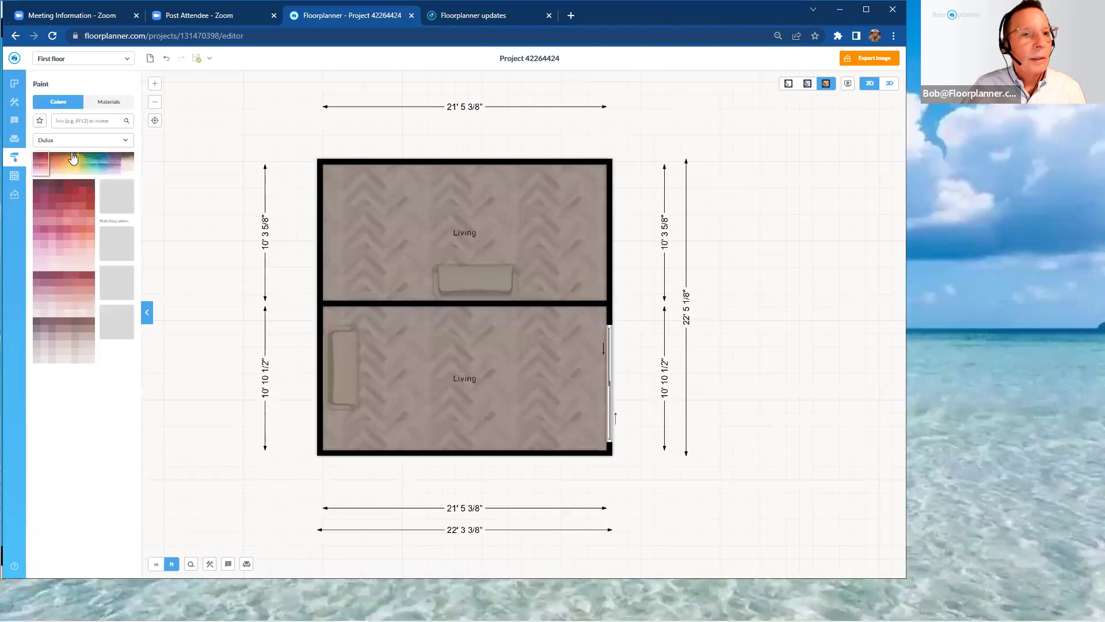
{"action": "left_click", "coordinate": [105, 167]}
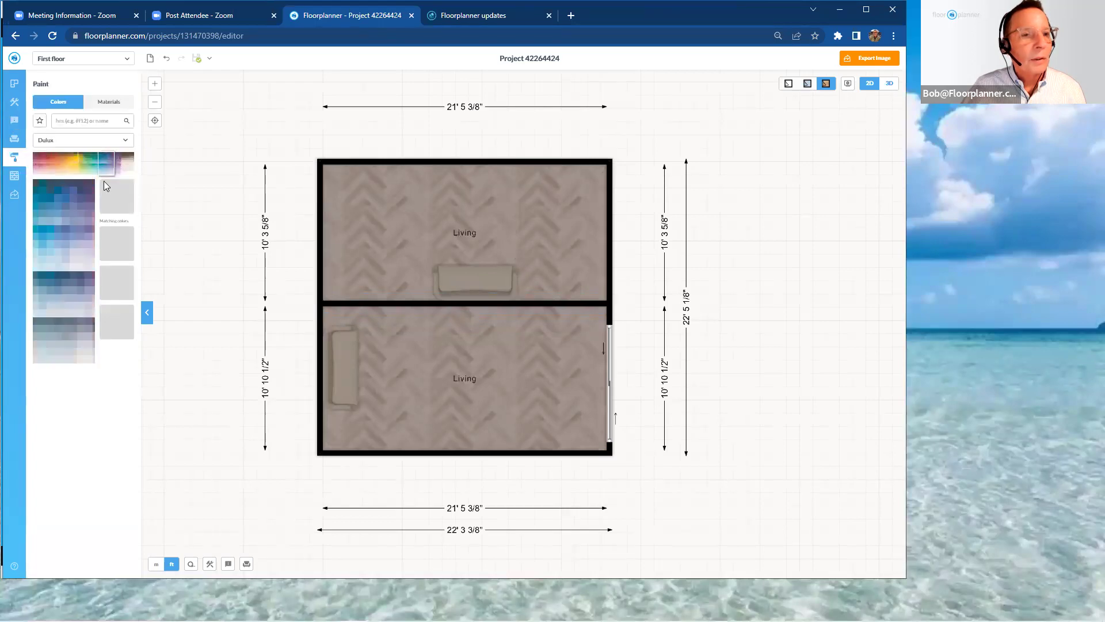
{"action": "left_click", "coordinate": [59, 213]}
{"action": "left_click_drag", "start_coordinate": [115, 199], "coordinate": [379, 244]}
{"action": "left_click_drag", "start_coordinate": [410, 306], "coordinate": [465, 293]}
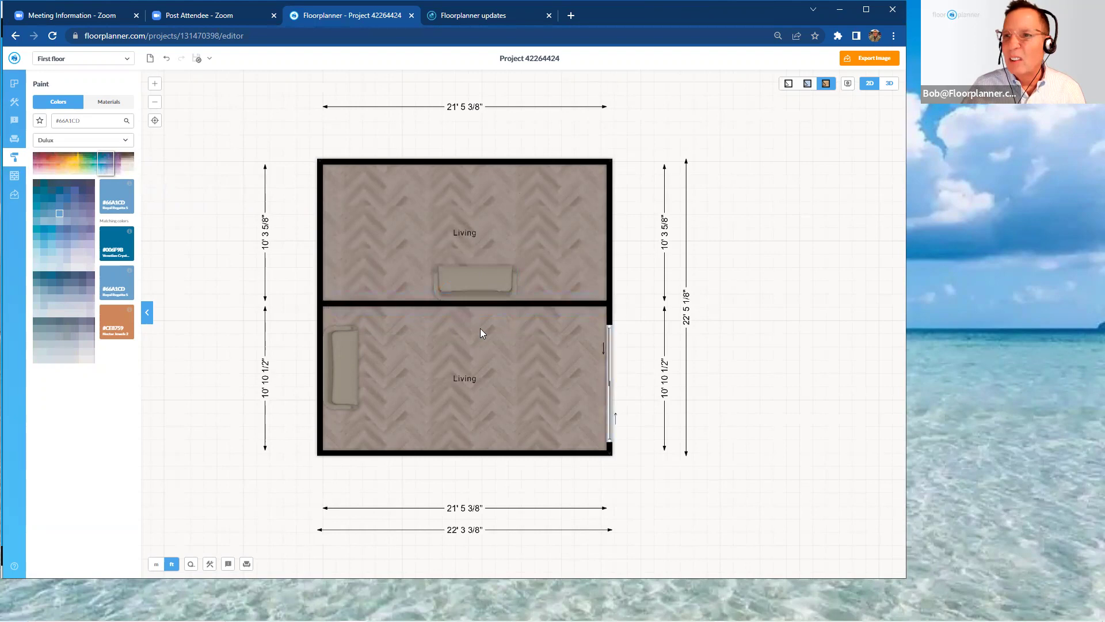
{"action": "left_click", "coordinate": [387, 306]}
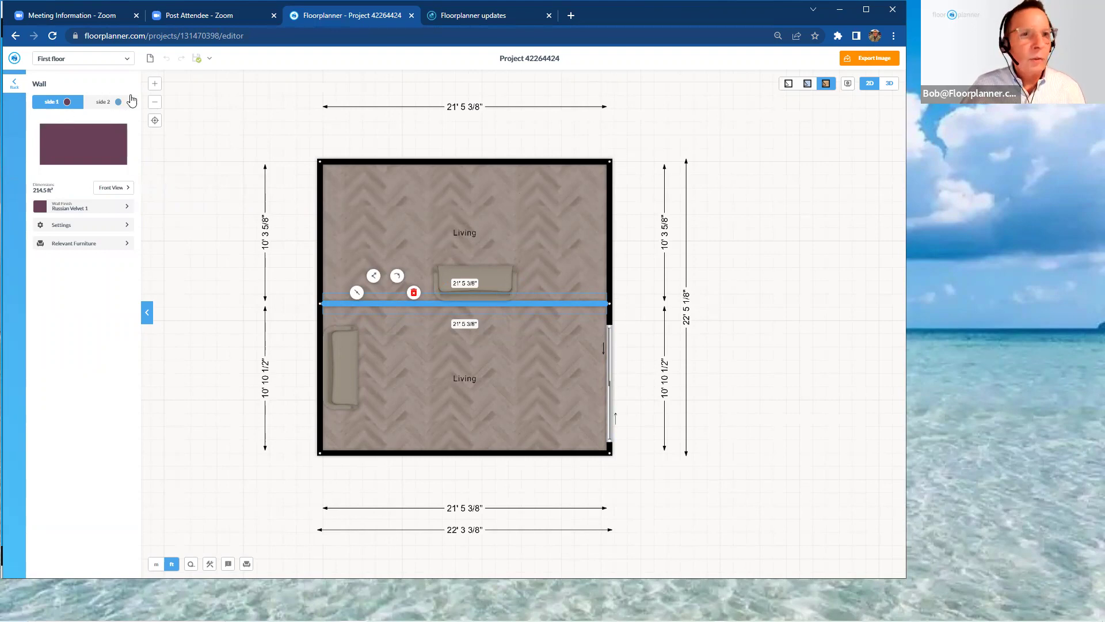
{"action": "left_click", "coordinate": [17, 86]}
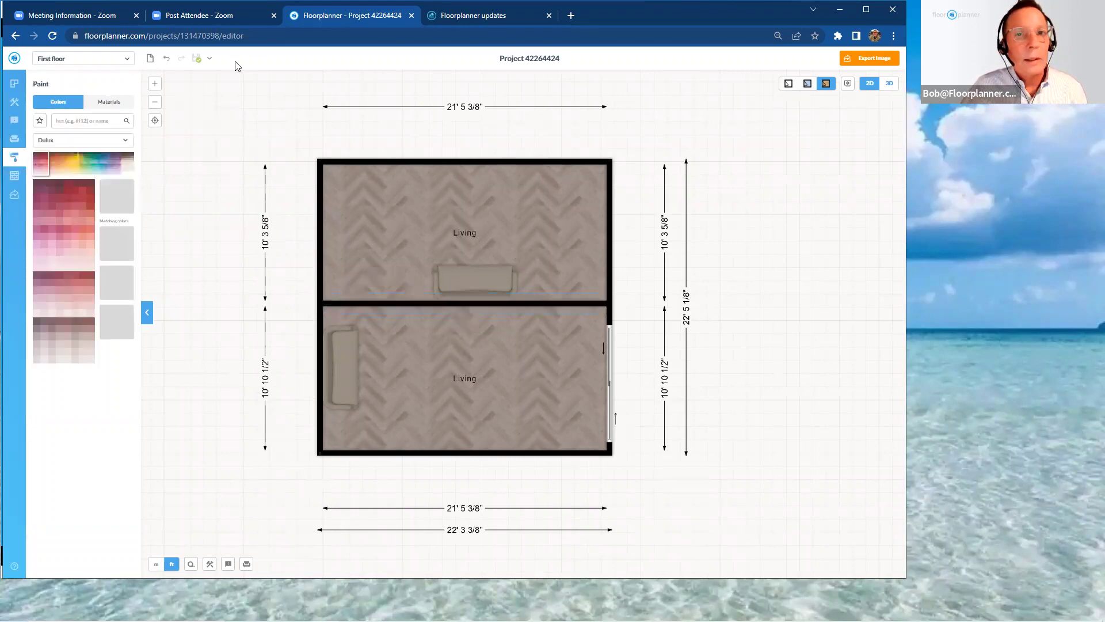
Go to the Floorplanner updates page and scroll to the 'Free & realtime roomscans with Floorscanner!' post
{"action": "left_click", "coordinate": [457, 16]}
{"action": "scroll", "coordinate": [666, 359], "scroll_direction": "down", "scroll_amount": 6}
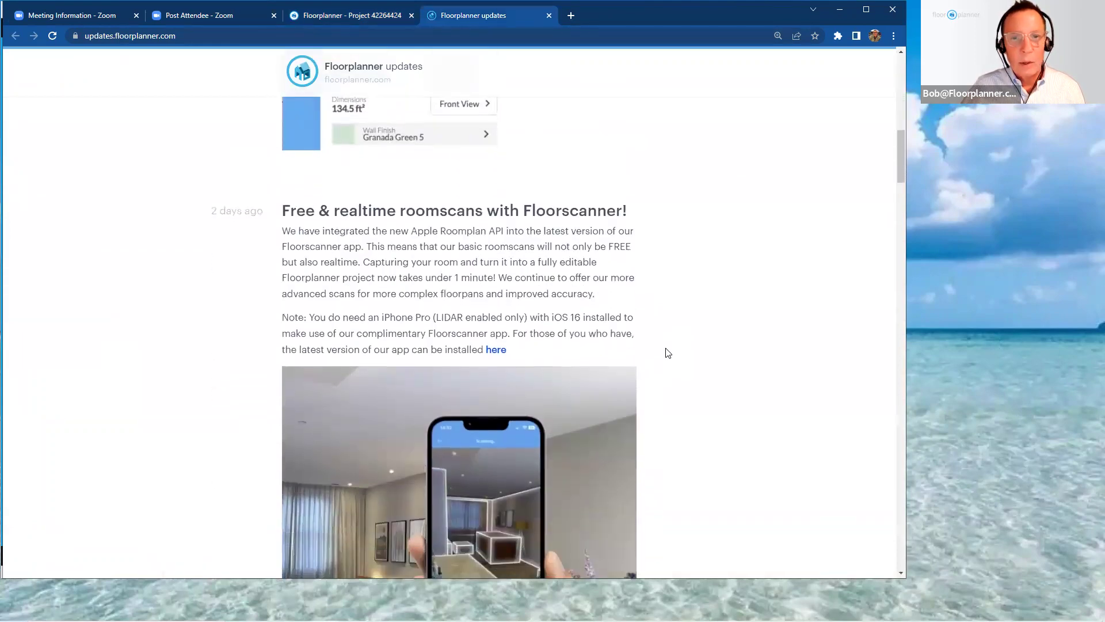
{"action": "scroll", "coordinate": [668, 346], "scroll_direction": "down", "scroll_amount": 3}
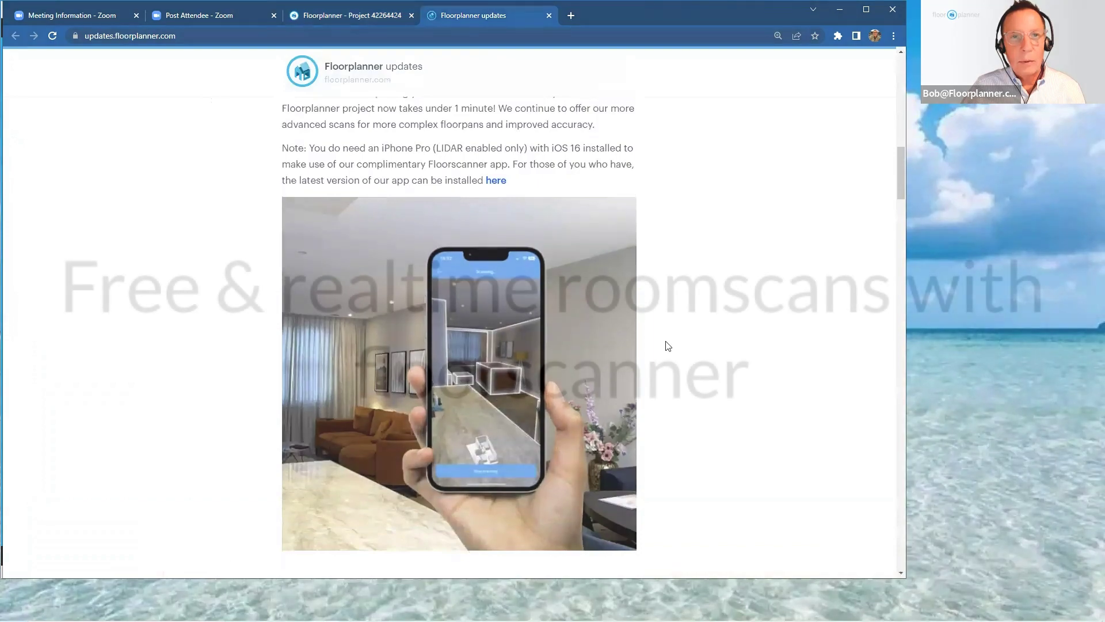
{"action": "scroll", "coordinate": [668, 346], "scroll_direction": "up", "scroll_amount": 2}
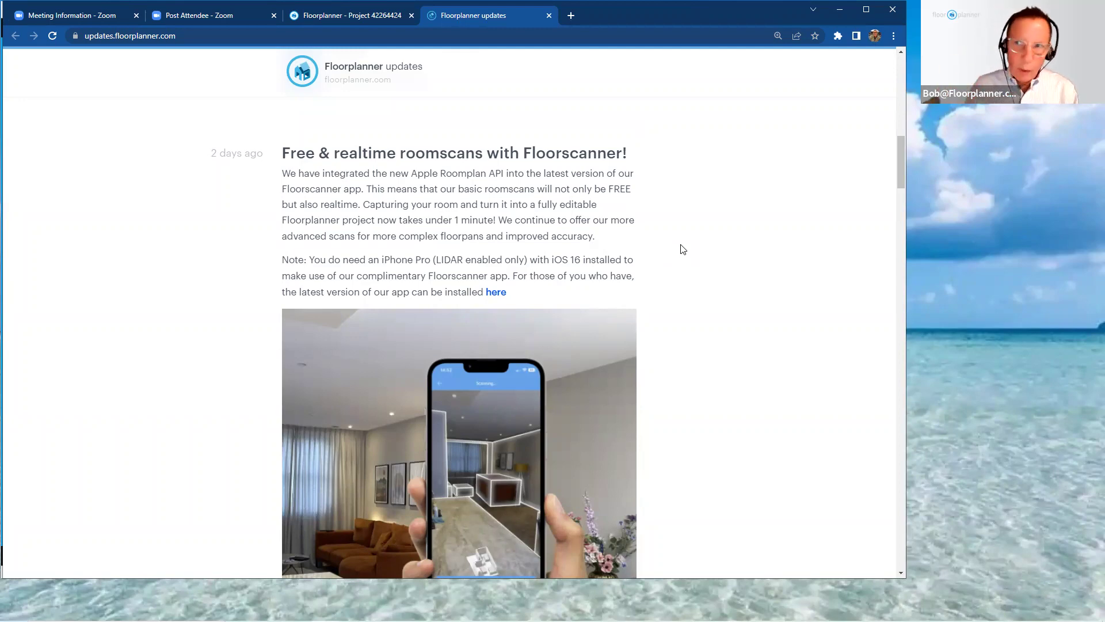
Scroll up past the wall colour indicators post to the 'Magic layout in Floorscanner' post
{"action": "scroll", "coordinate": [679, 254], "scroll_direction": "down", "scroll_amount": 2}
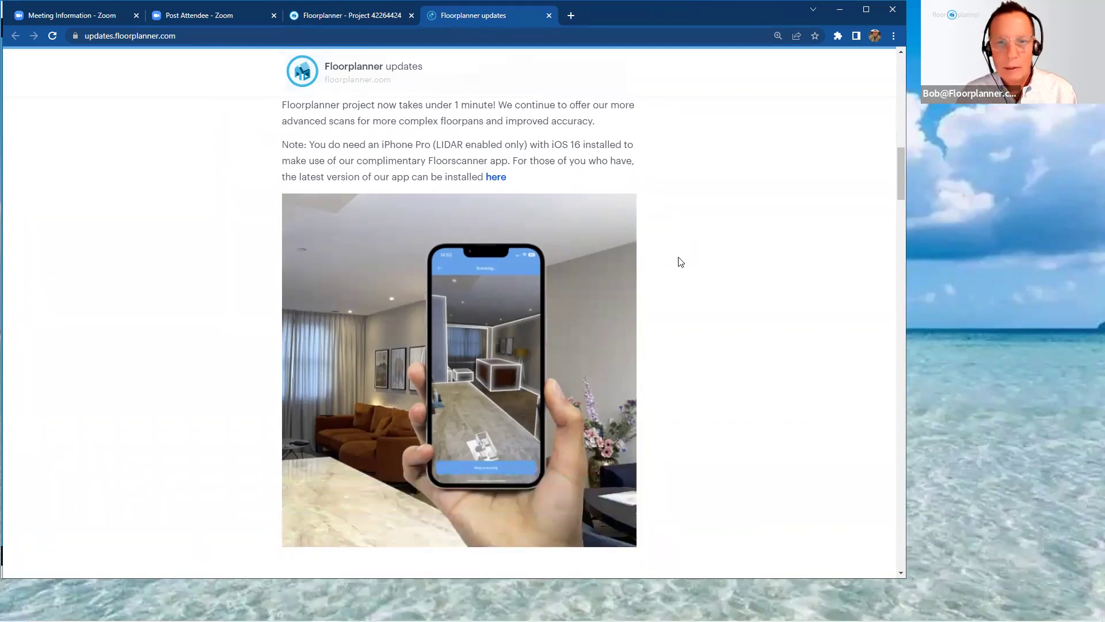
{"action": "scroll", "coordinate": [680, 262], "scroll_direction": "up", "scroll_amount": 3}
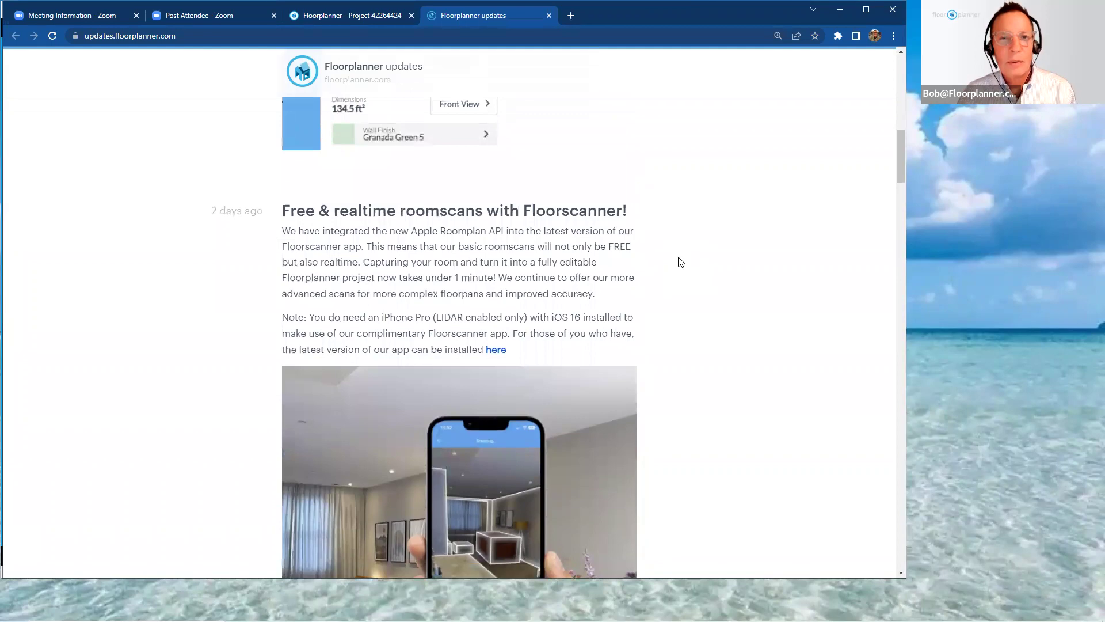
{"action": "scroll", "coordinate": [715, 329], "scroll_direction": "up", "scroll_amount": 3}
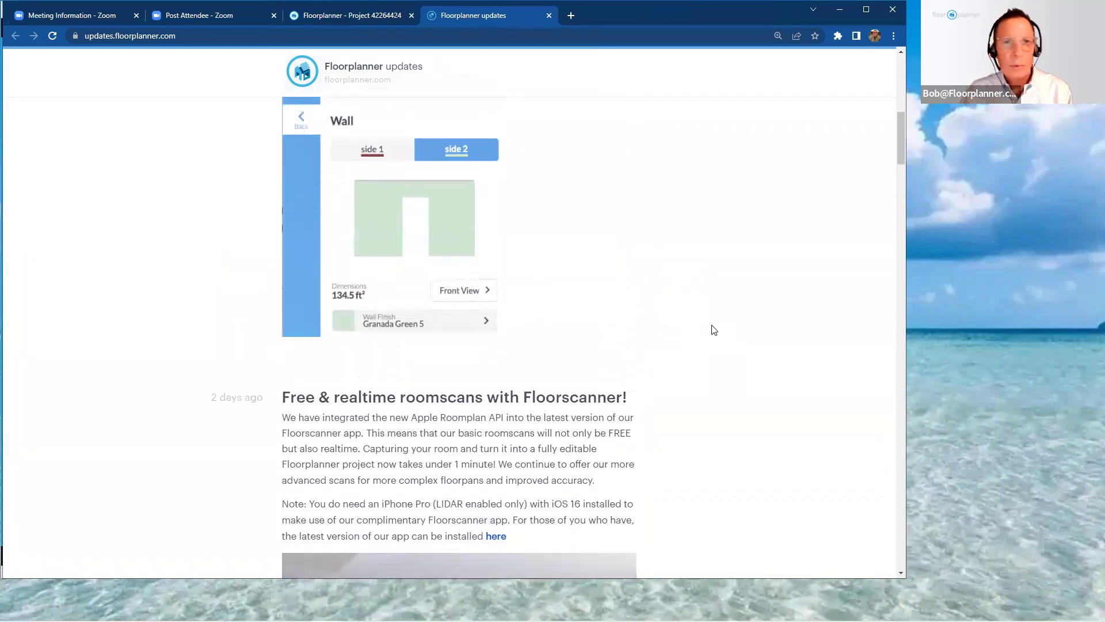
{"action": "scroll", "coordinate": [714, 329], "scroll_direction": "up", "scroll_amount": 7}
{"action": "scroll", "coordinate": [713, 330], "scroll_direction": "up", "scroll_amount": 3}
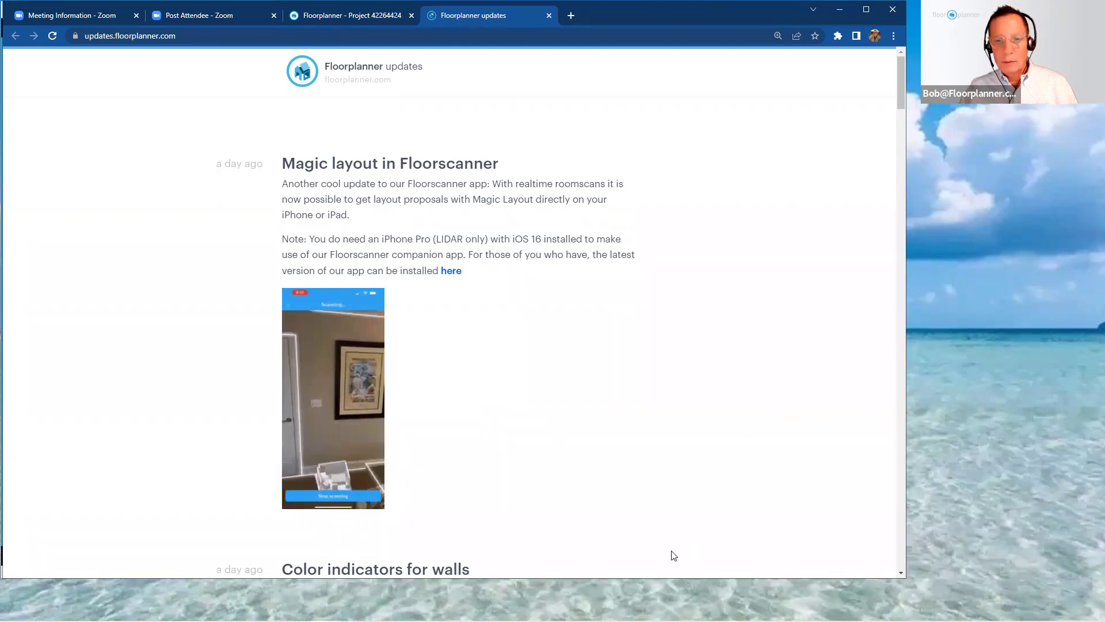
{"action": "mouse_move", "coordinate": [633, 619]}
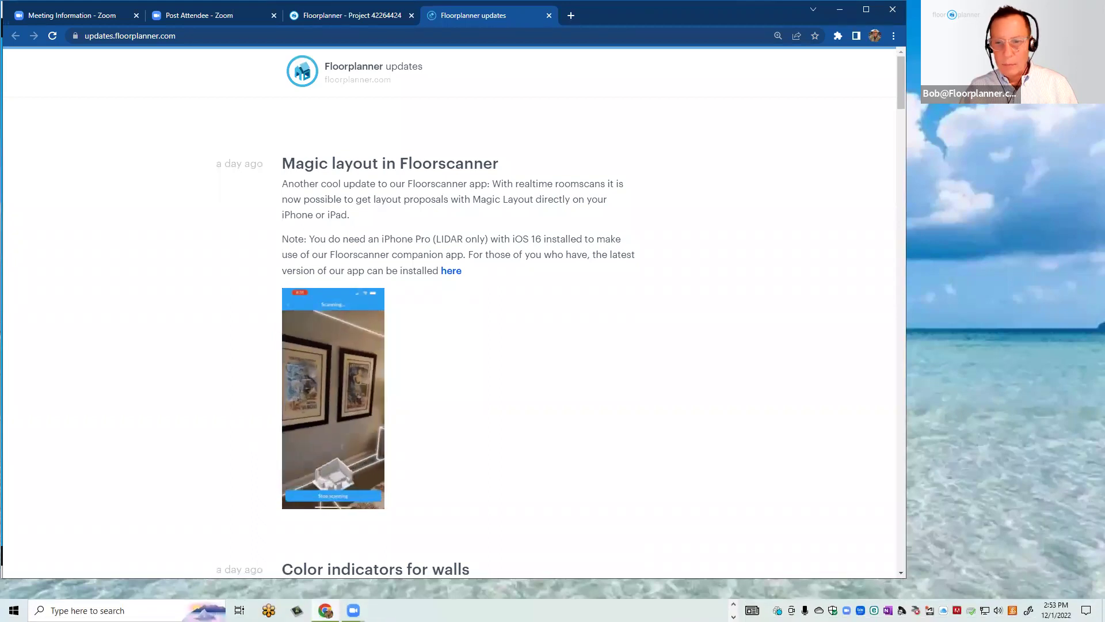